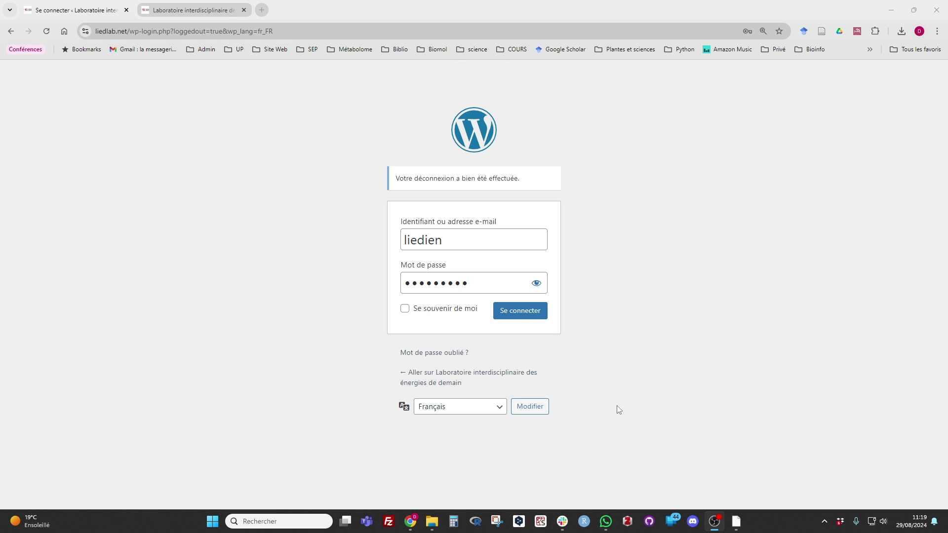
# Step: Log in to the site with the prefilled credentials and start adding a new M.E. Calendar event
pyautogui.click(526, 317)
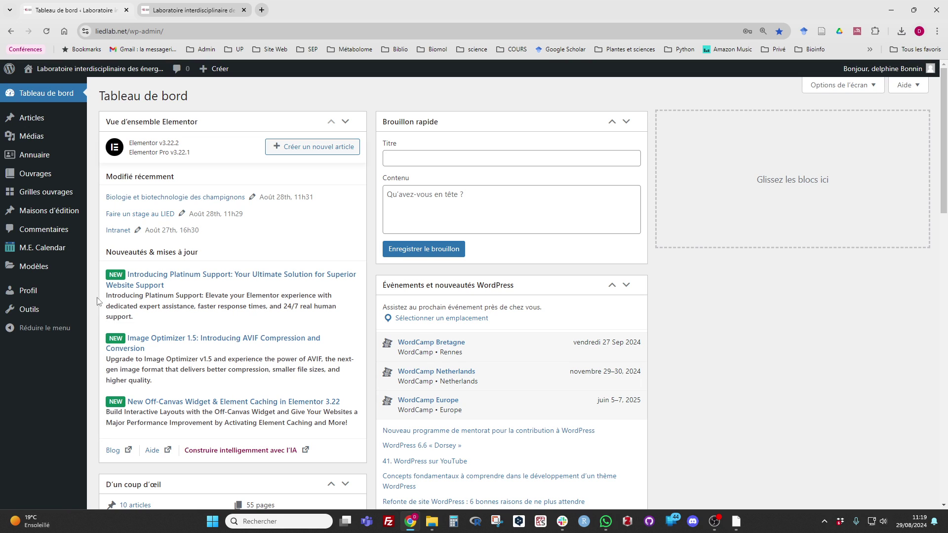
pyautogui.moveTo(48, 251)
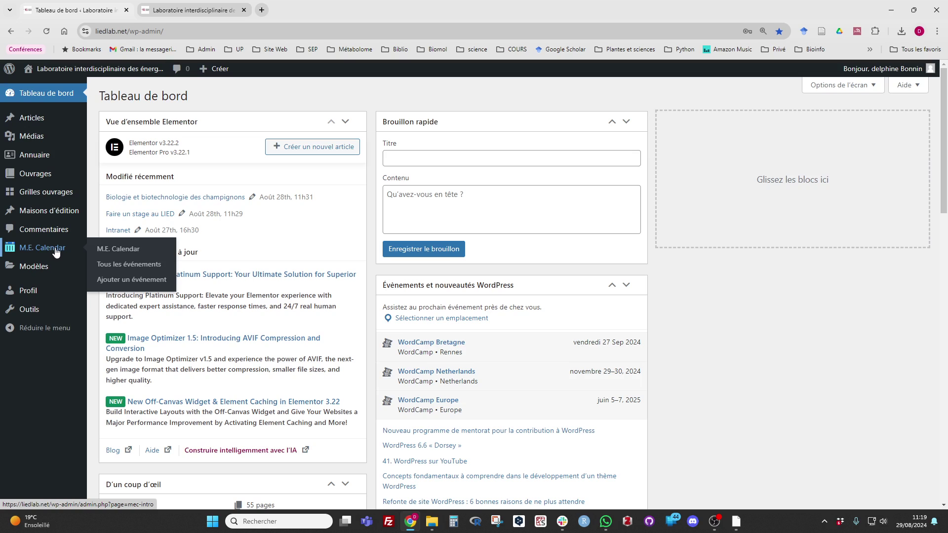
pyautogui.click(123, 280)
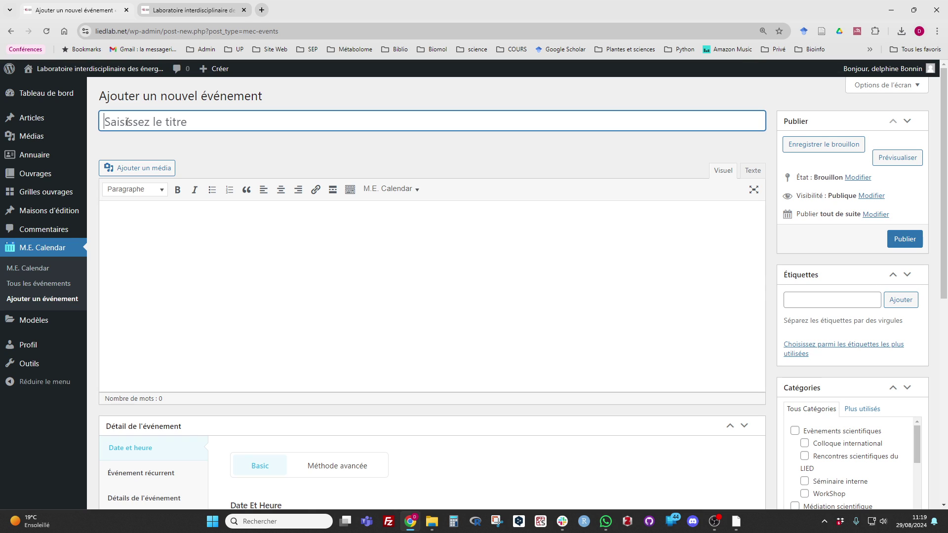
# Step: Title the new event "Fête de la science"
pyautogui.write('Fête de la science')
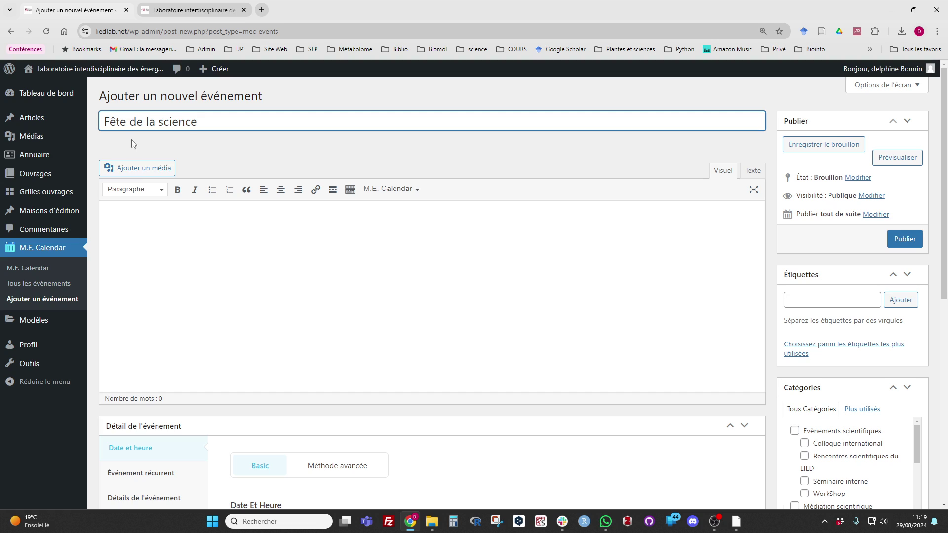
pyautogui.click(167, 222)
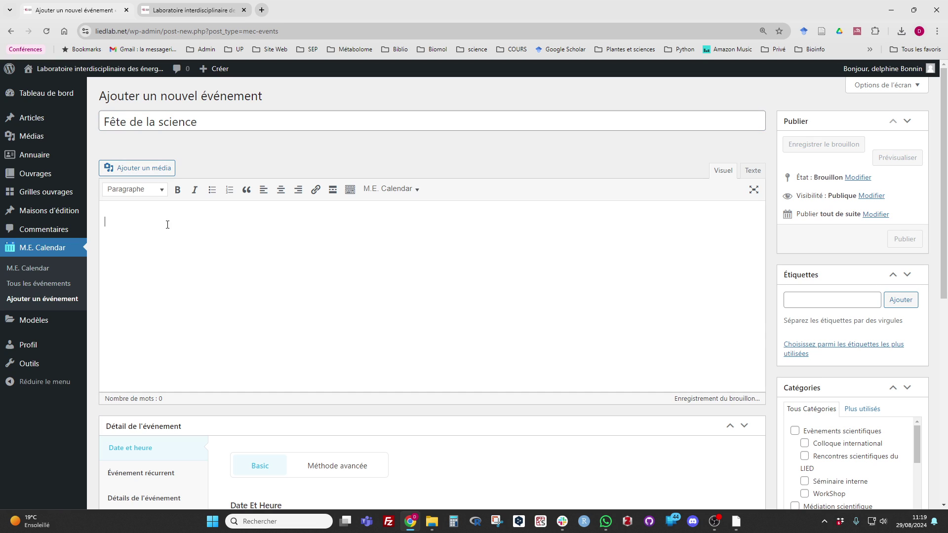
pyautogui.click(207, 124)
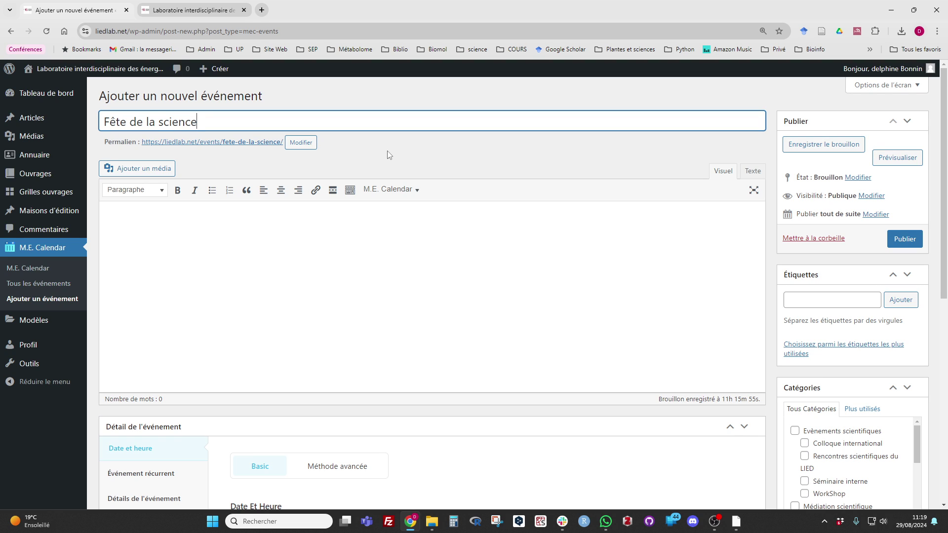
pyautogui.click(235, 222)
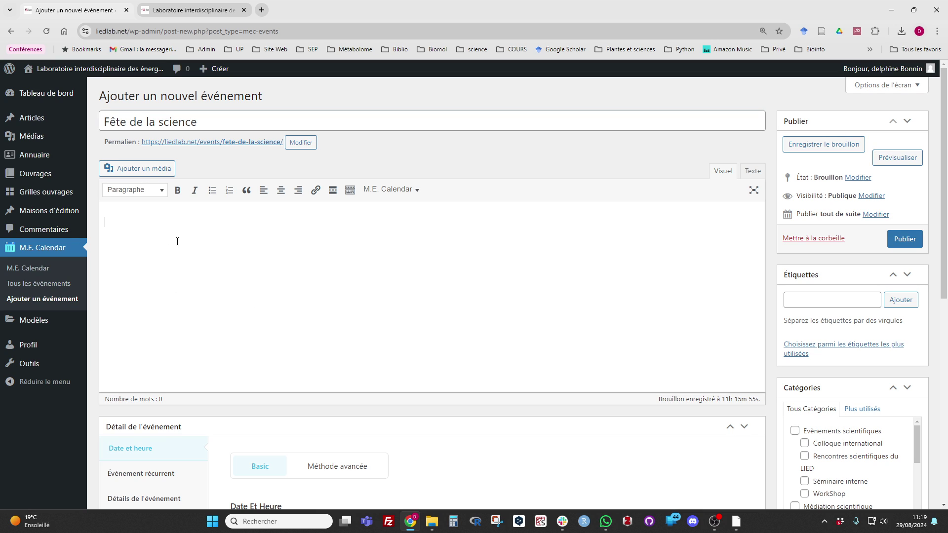
# Step: Examine the media library and the file upload option for adding media to the event description
pyautogui.click(151, 173)
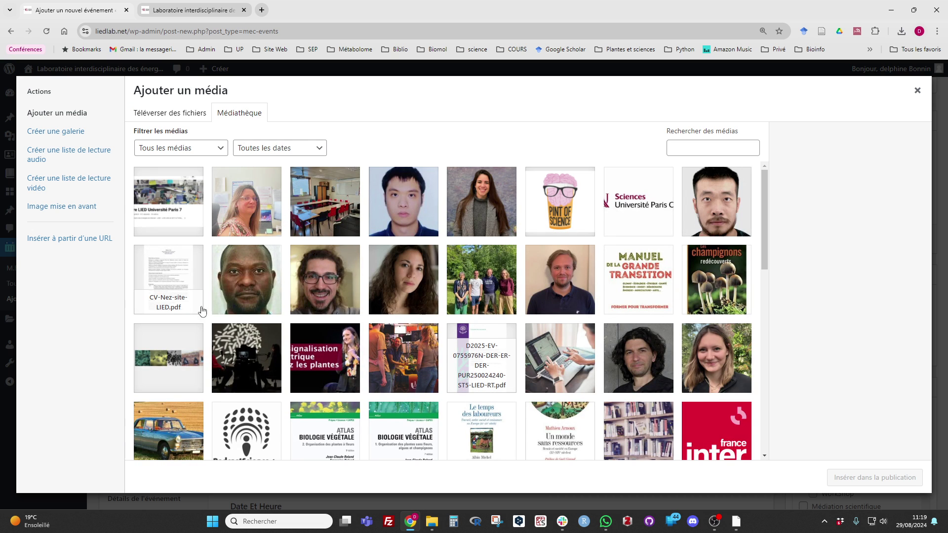
pyautogui.scroll(-2, 541, 385)
pyautogui.scroll(-2, 542, 385)
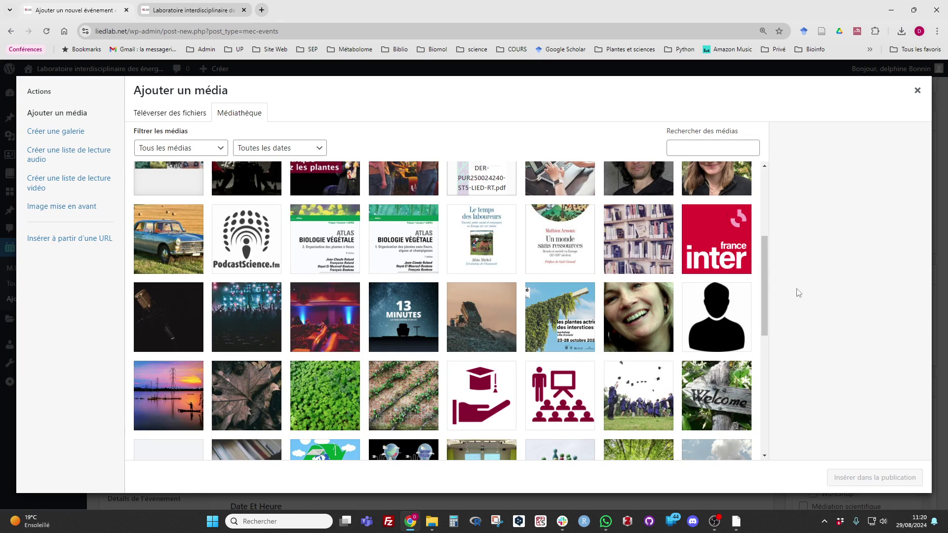
pyautogui.click(181, 114)
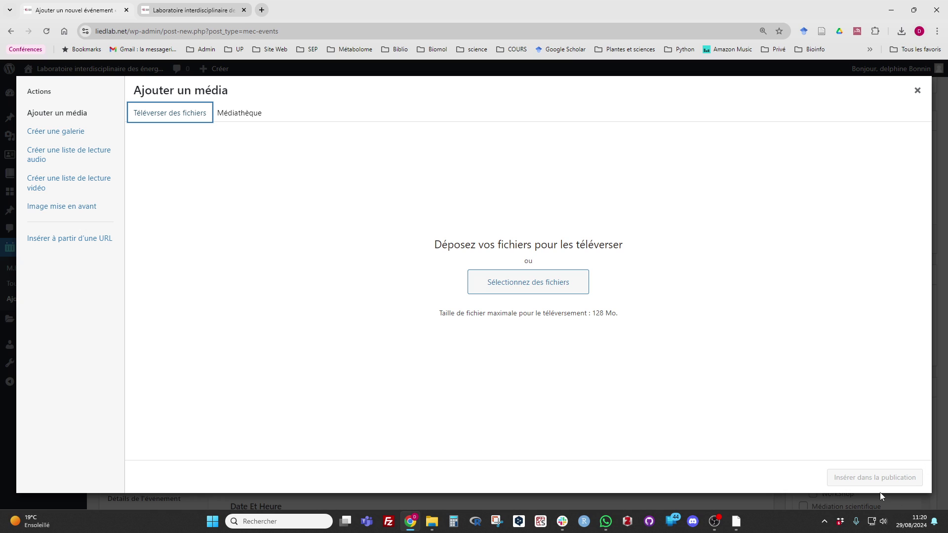
pyautogui.click(918, 91)
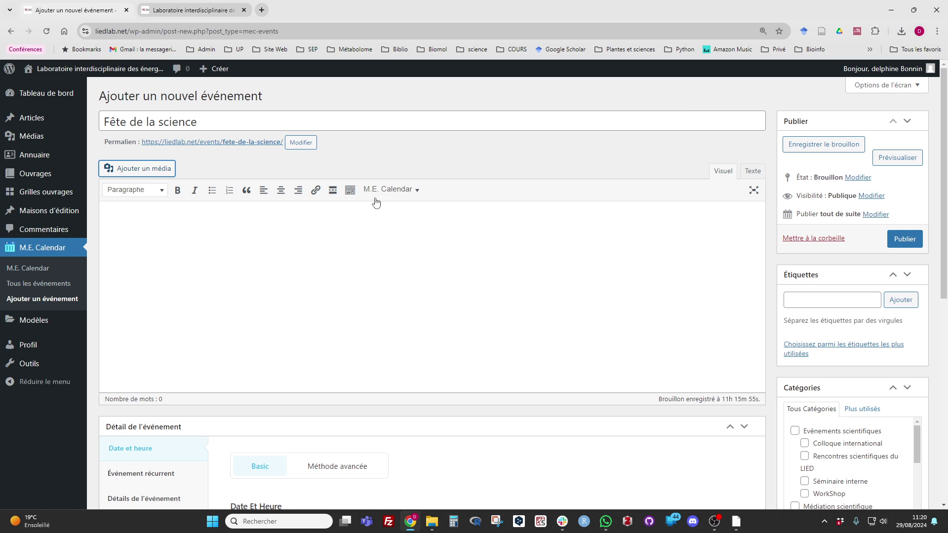
# Step: Enter "blablabla" as the event's description text
pyautogui.click(213, 222)
pyautogui.write('blablabla')
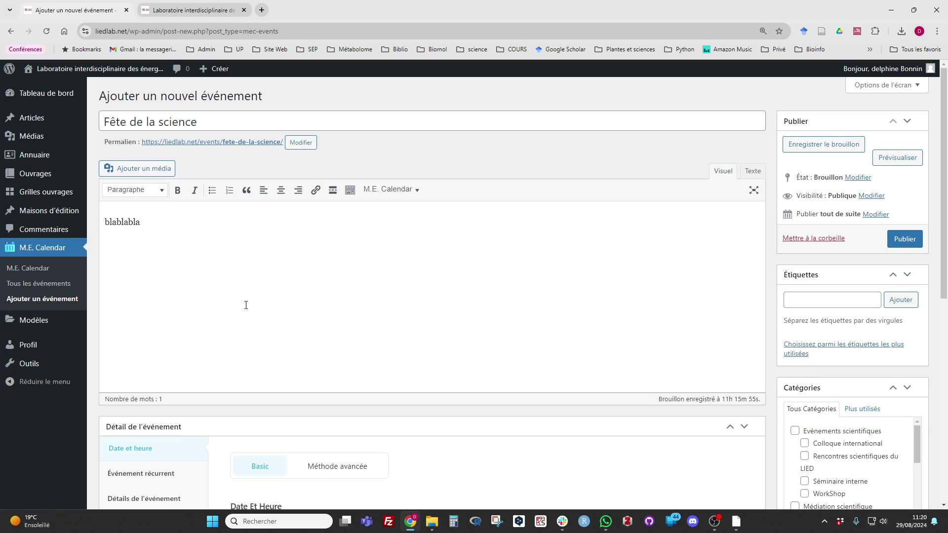
# Step: Set the event's start date to 15-10-2024 and its end date to 18-10-2024
pyautogui.scroll(-4, 247, 304)
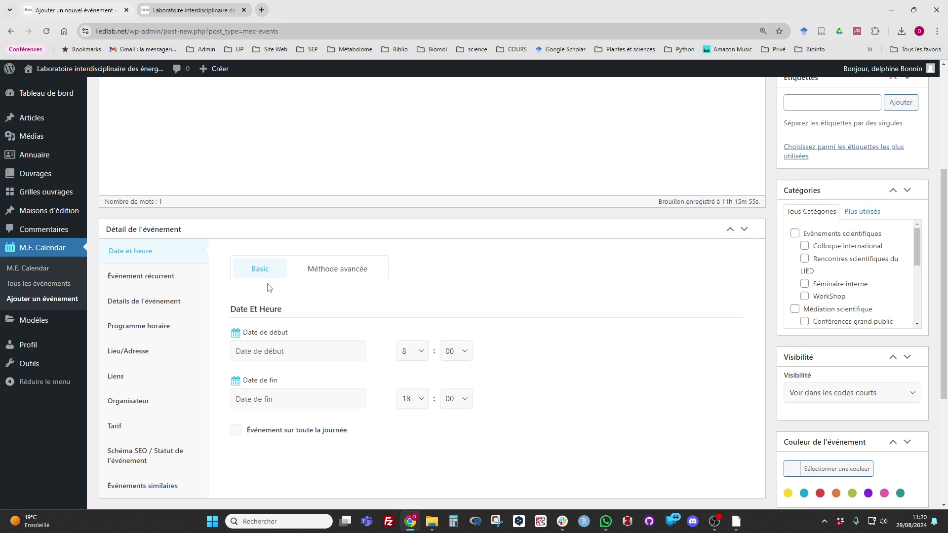
pyautogui.click(302, 352)
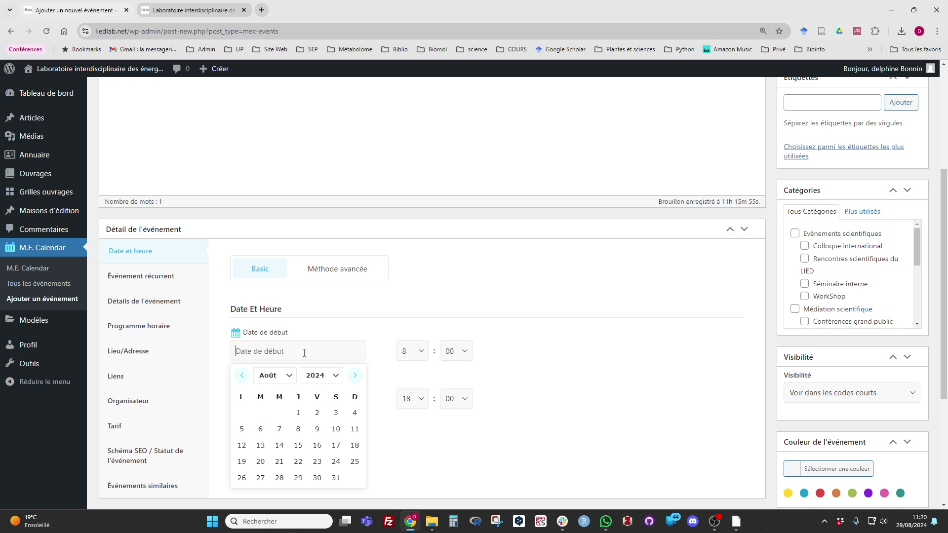
pyautogui.click(351, 377)
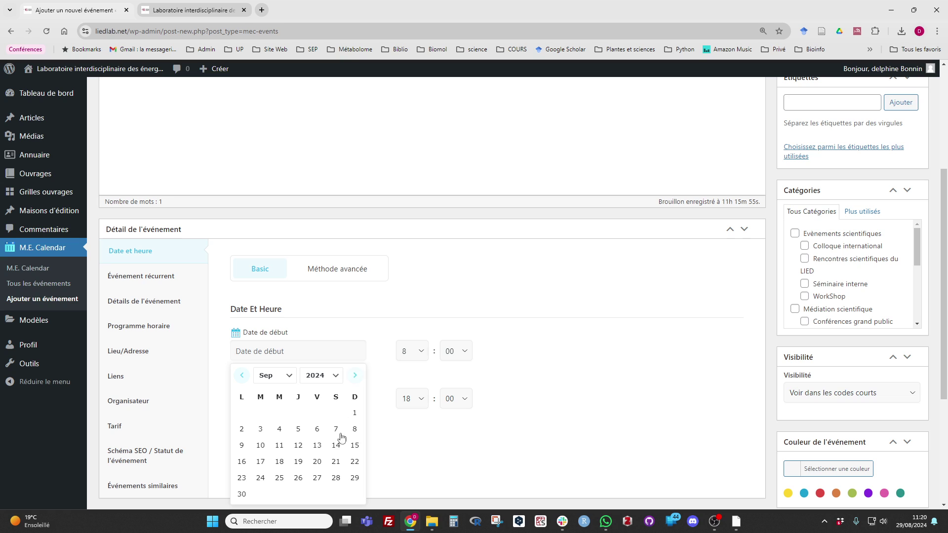
pyautogui.click(355, 376)
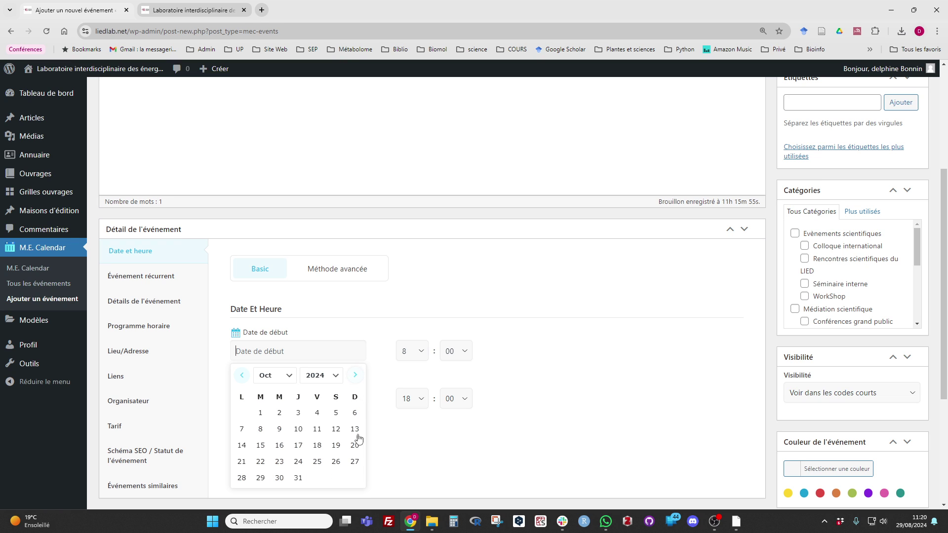
pyautogui.click(260, 444)
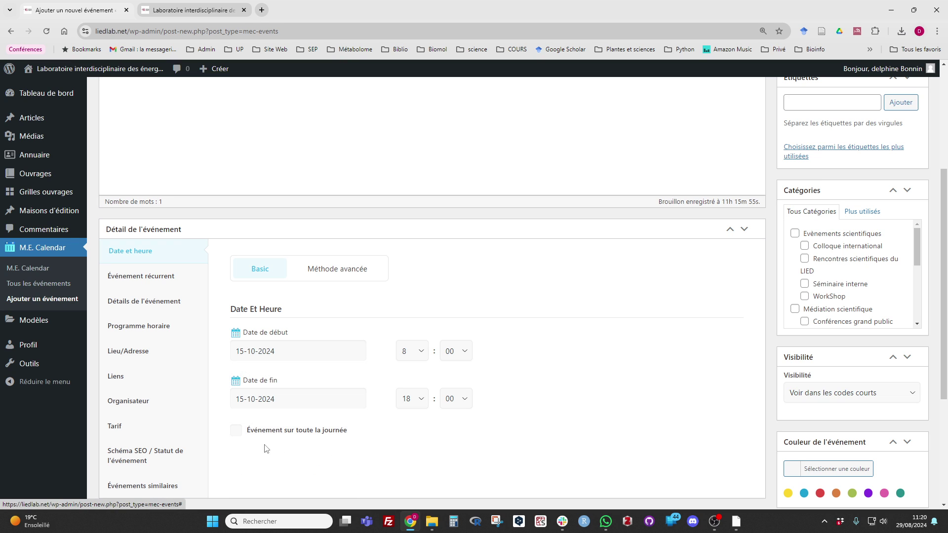
pyautogui.click(334, 399)
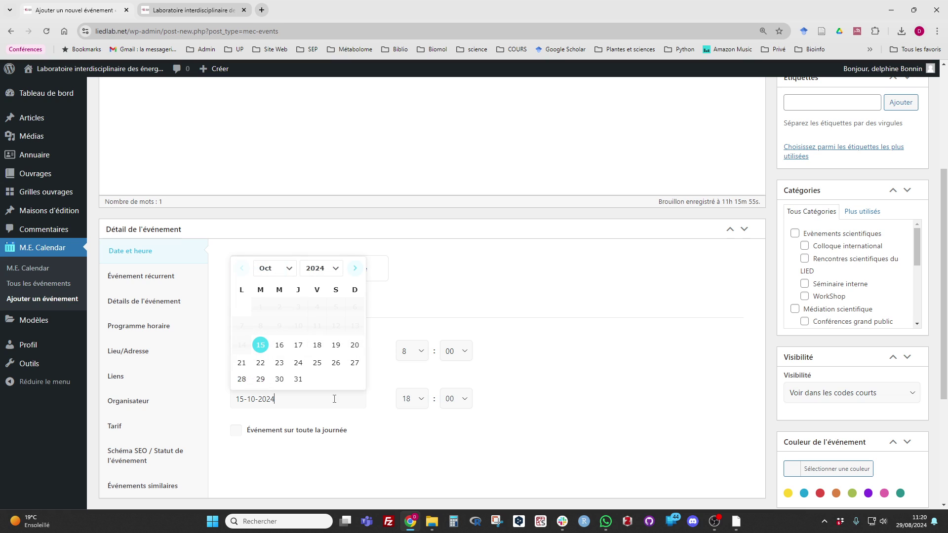
pyautogui.click(317, 345)
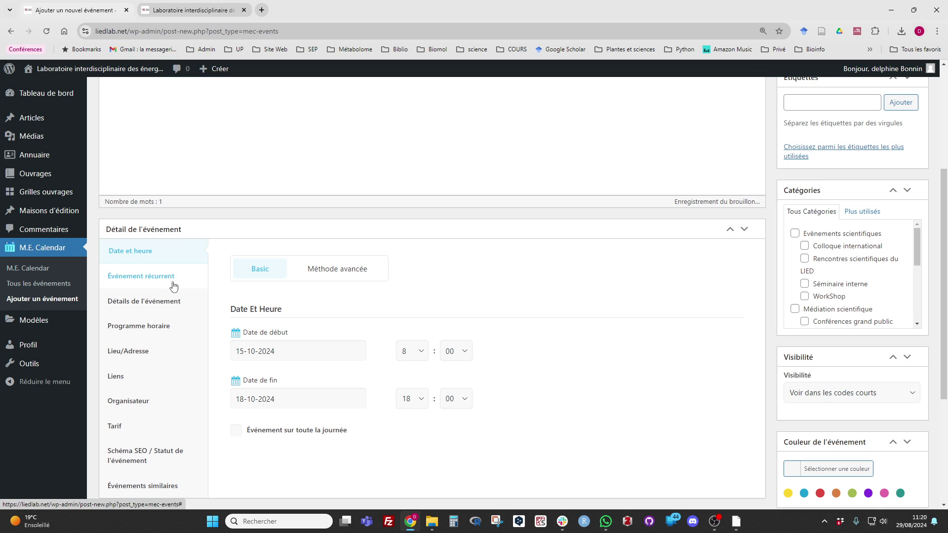
# Step: Set the event's main location to "Salle café 633B, Bâtiment Lamarck B" and review the other location options
pyautogui.click(135, 354)
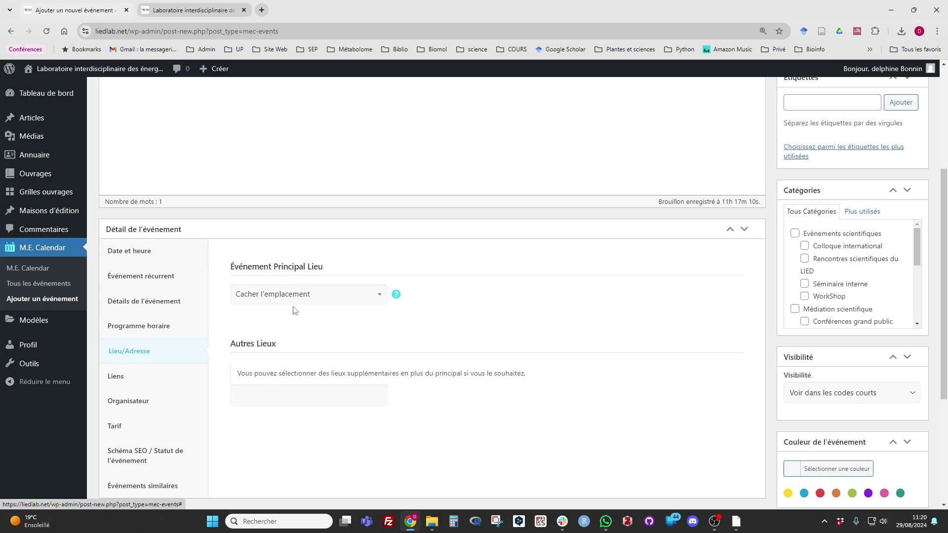
pyautogui.click(313, 300)
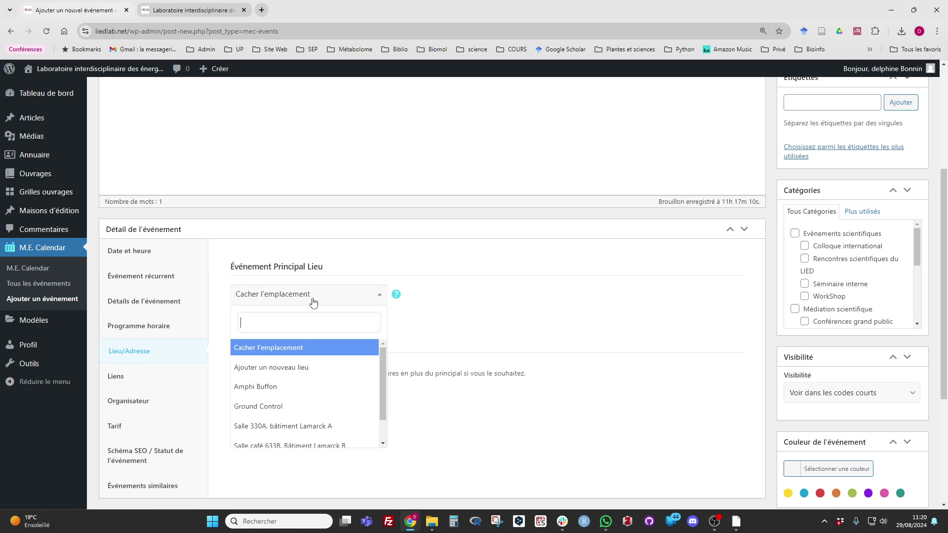
pyautogui.click(292, 447)
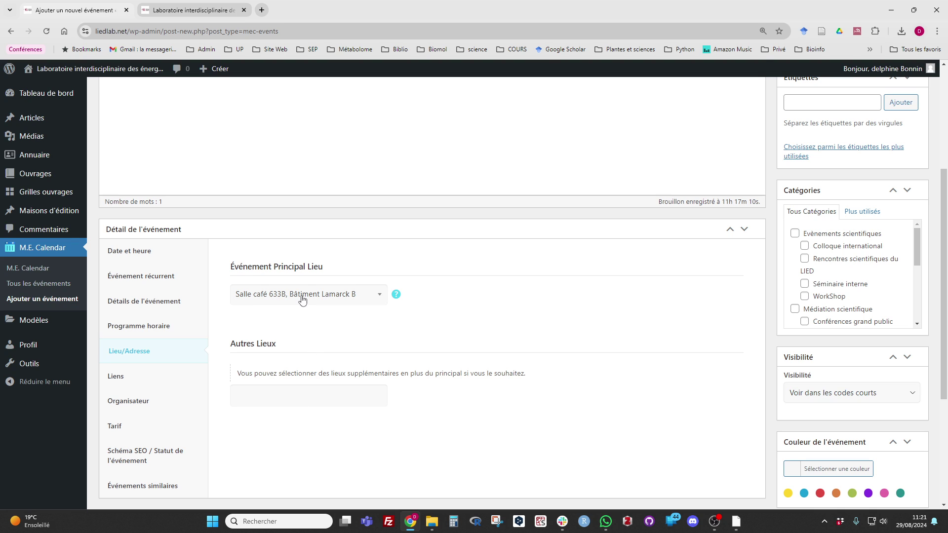
pyautogui.click(334, 298)
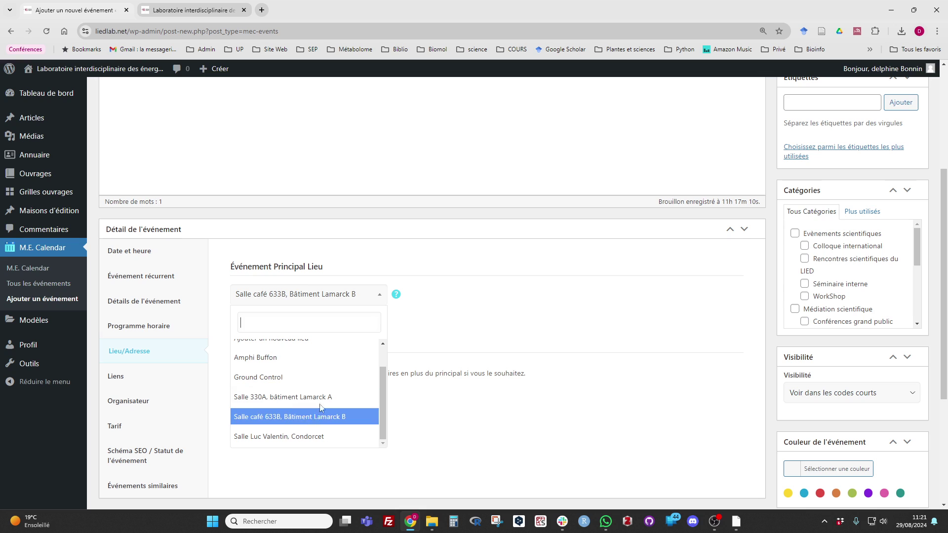
pyautogui.scroll(2, 262, 368)
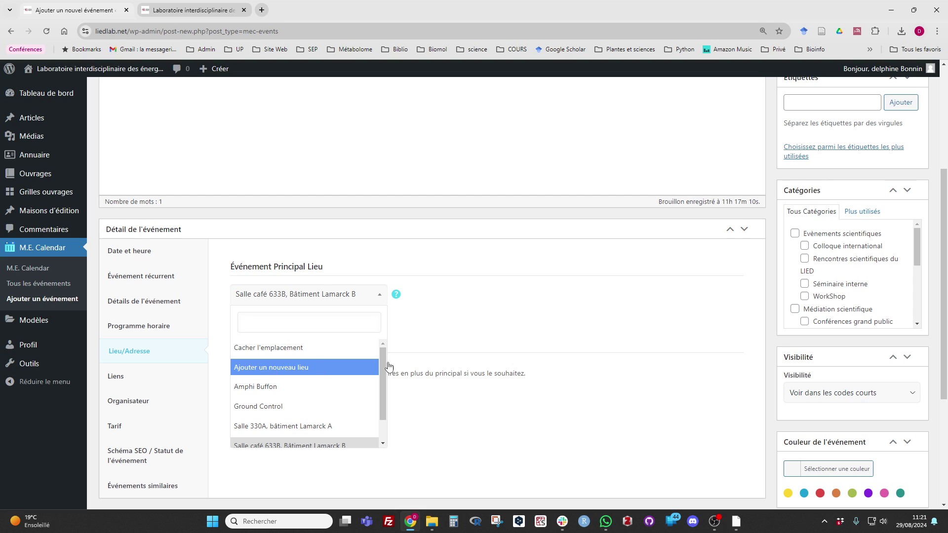
pyautogui.click(460, 335)
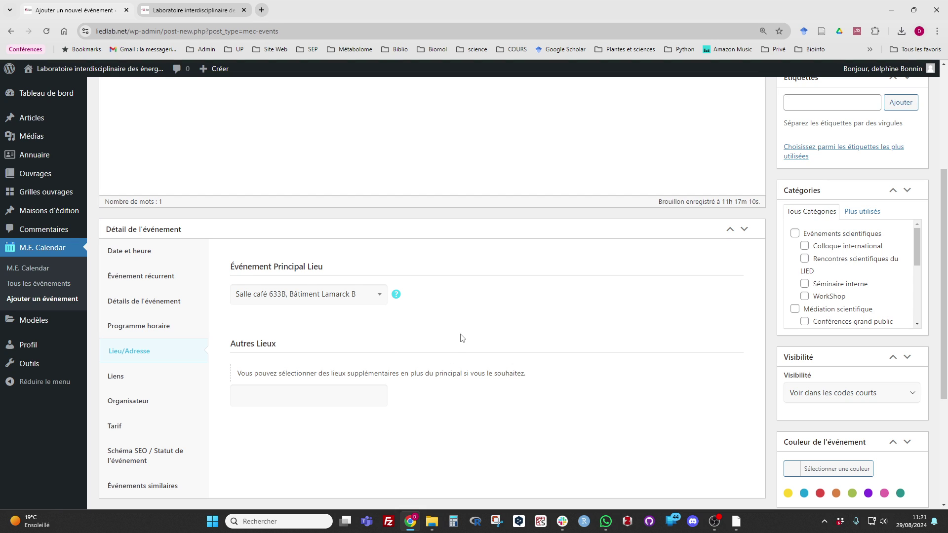
# Step: Examine the event link and additional information fields among the event's links
pyautogui.click(142, 382)
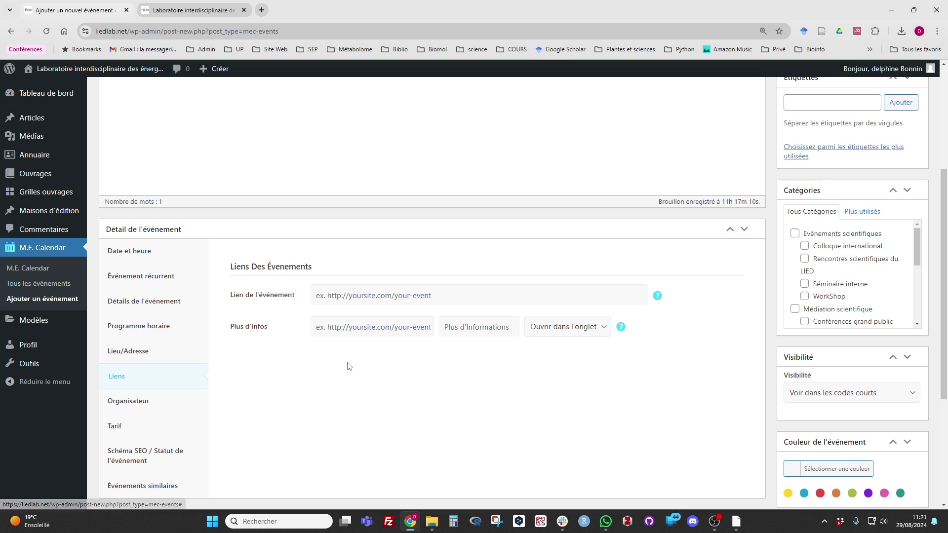
pyautogui.click(347, 296)
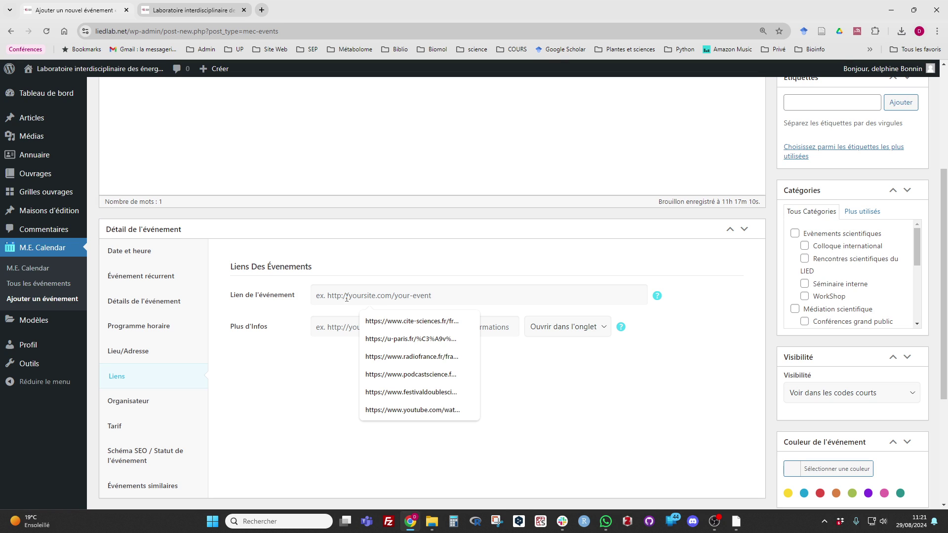
pyautogui.click(265, 382)
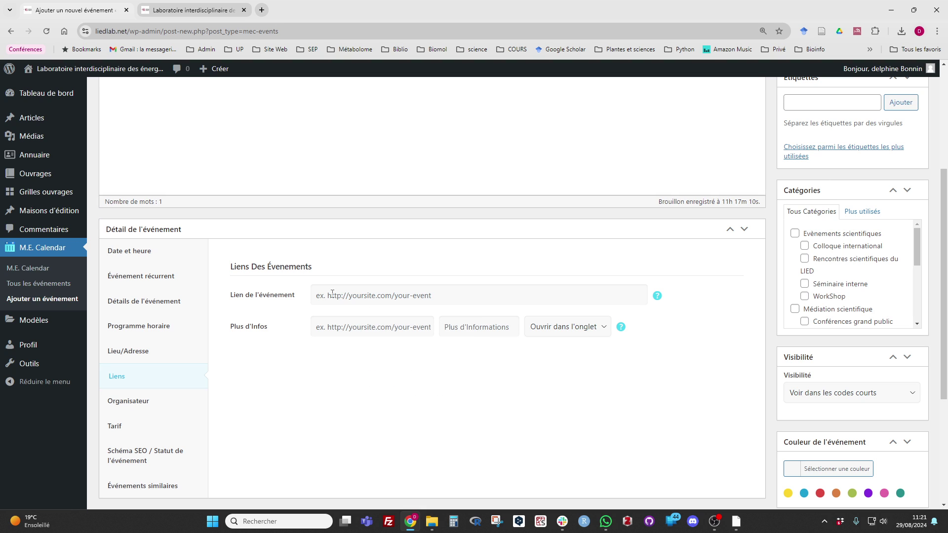
# Step: Choose an existing person as the event's main organiser
pyautogui.click(131, 403)
pyautogui.click(308, 296)
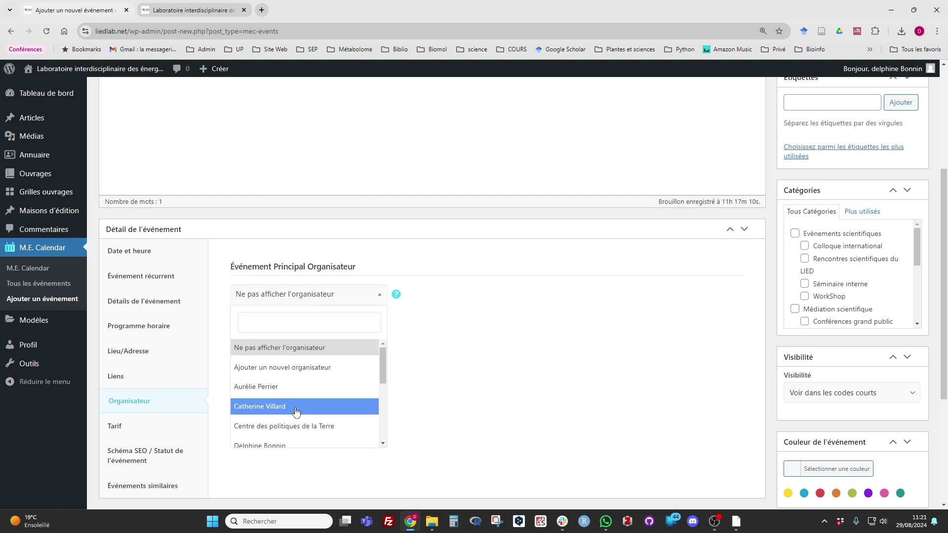
pyautogui.scroll(-1, 296, 412)
pyautogui.click(284, 397)
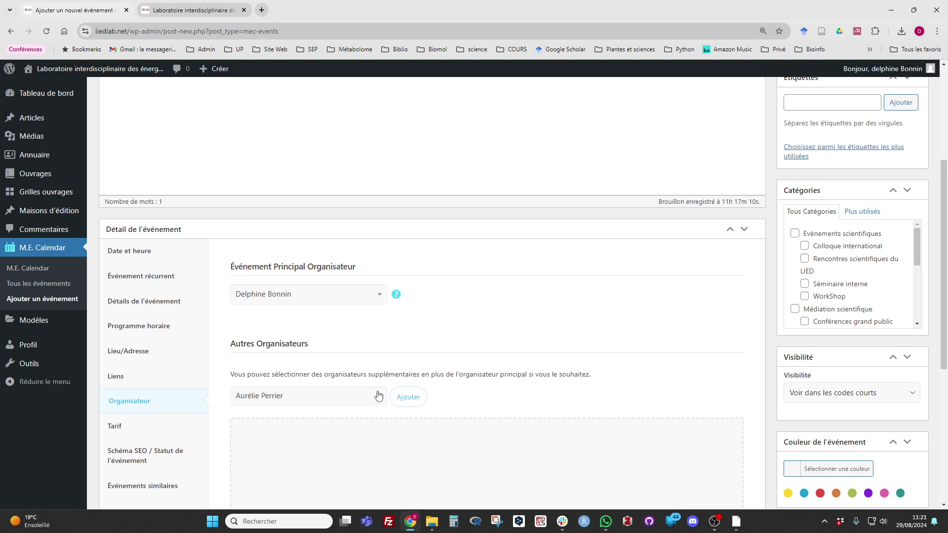
# Step: Review the available additional organisers and the option for adding a new main organiser
pyautogui.click(326, 403)
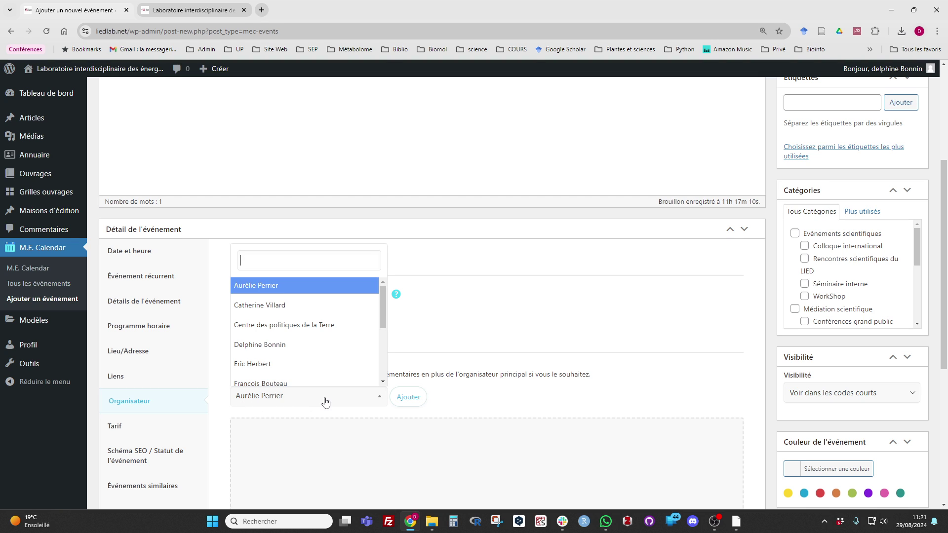
pyautogui.click(484, 409)
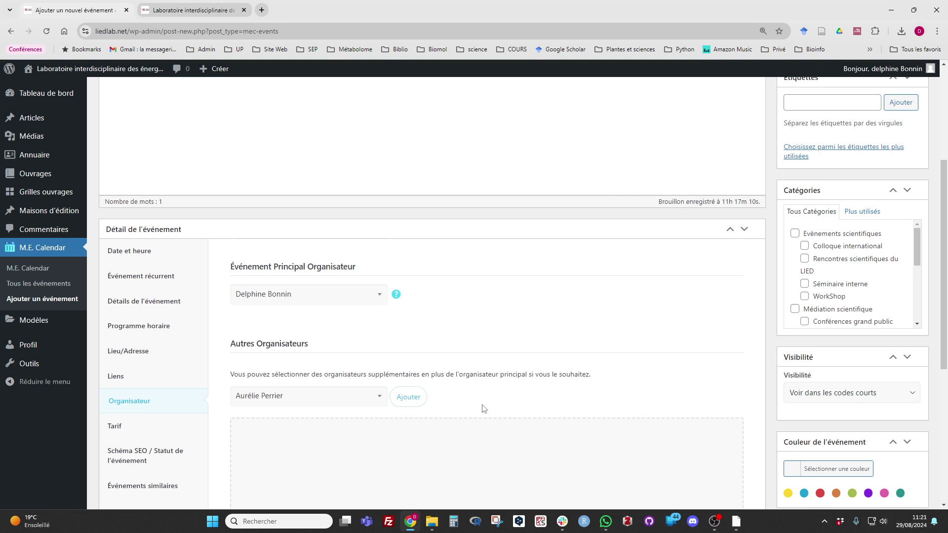
pyautogui.click(319, 293)
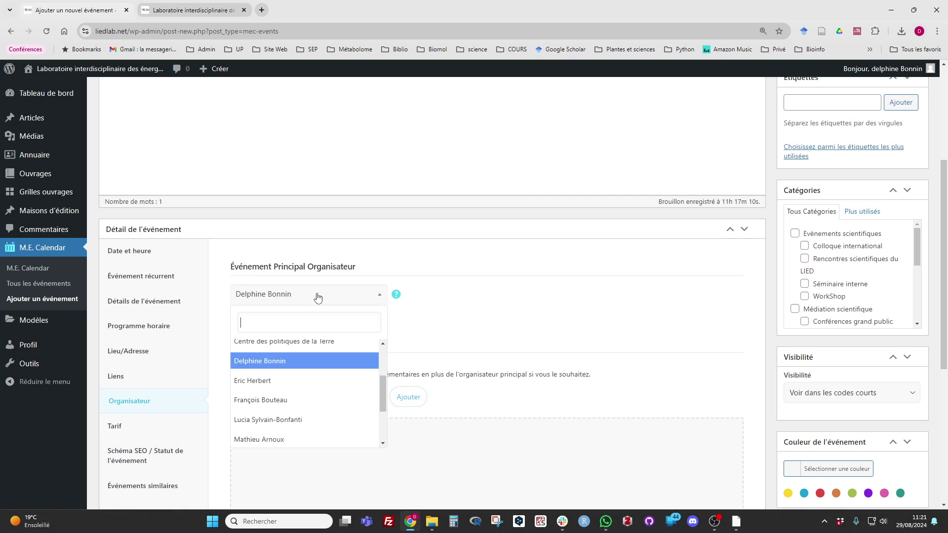
pyautogui.scroll(3, 318, 392)
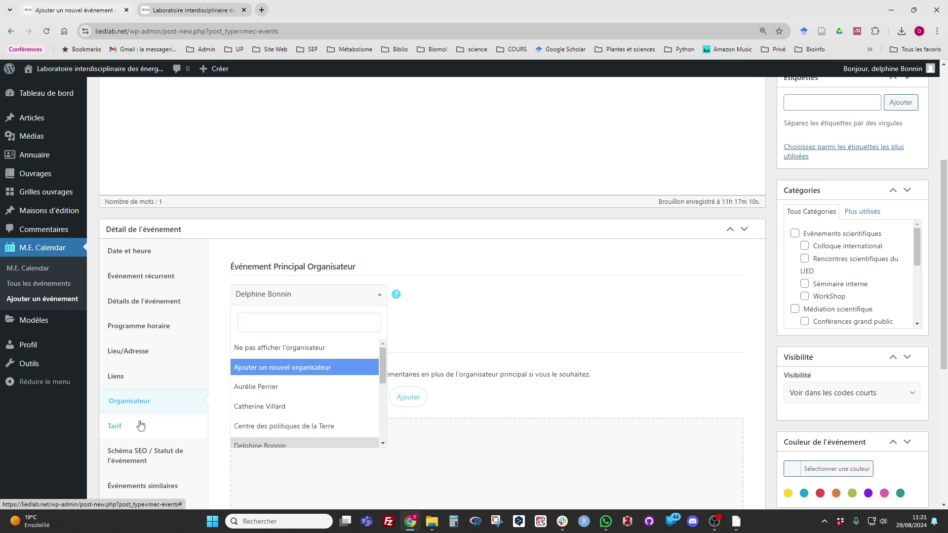
# Step: Open the event's price settings (Tarif)
pyautogui.scroll(-2, 141, 425)
pyautogui.click(165, 330)
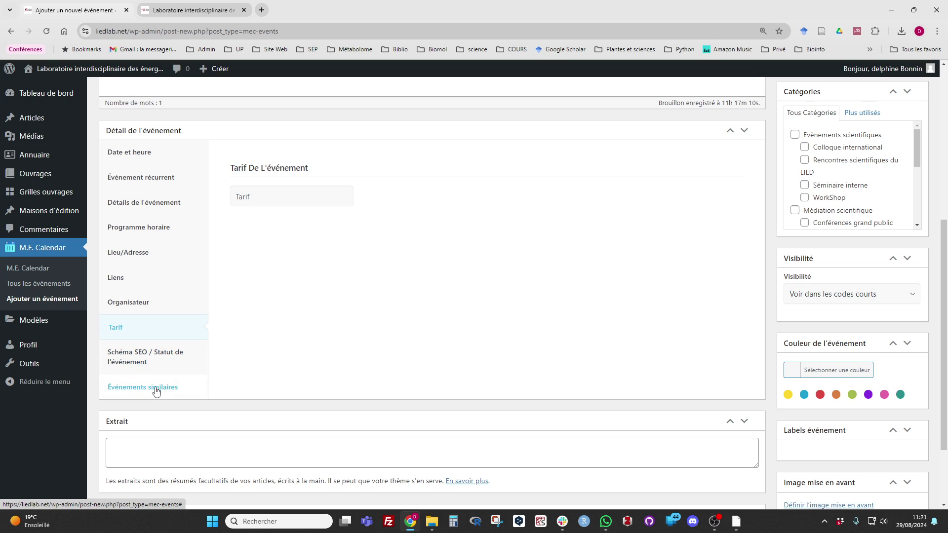
# Step: Disable comments for the event
pyautogui.scroll(-2, 328, 385)
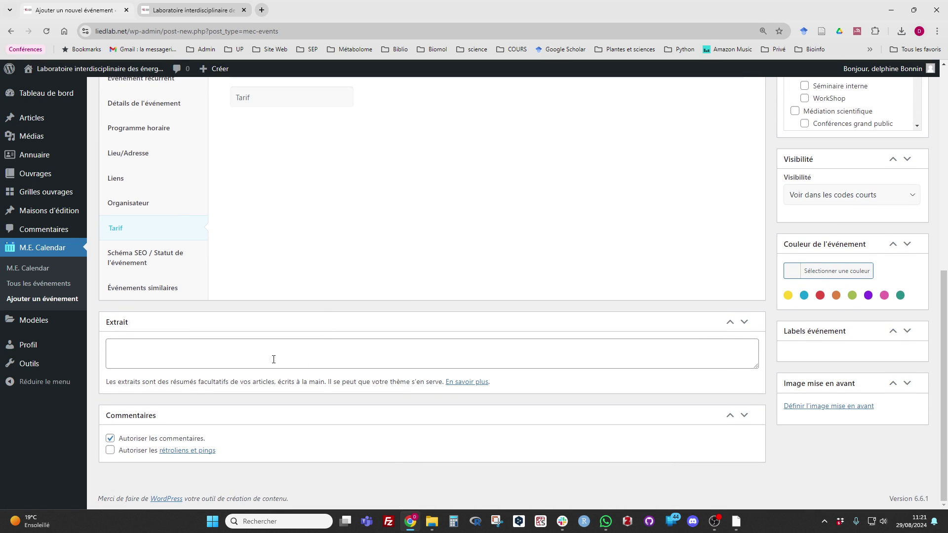
pyautogui.click(110, 439)
pyautogui.scroll(5, 673, 446)
pyautogui.scroll(3, 672, 446)
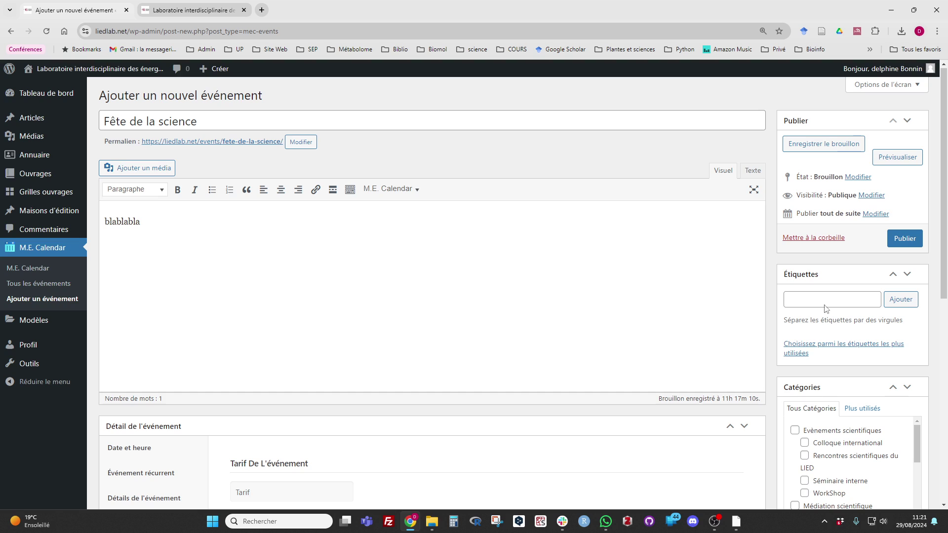
pyautogui.click(817, 299)
pyautogui.scroll(-1, 775, 408)
pyautogui.scroll(-1, 775, 408)
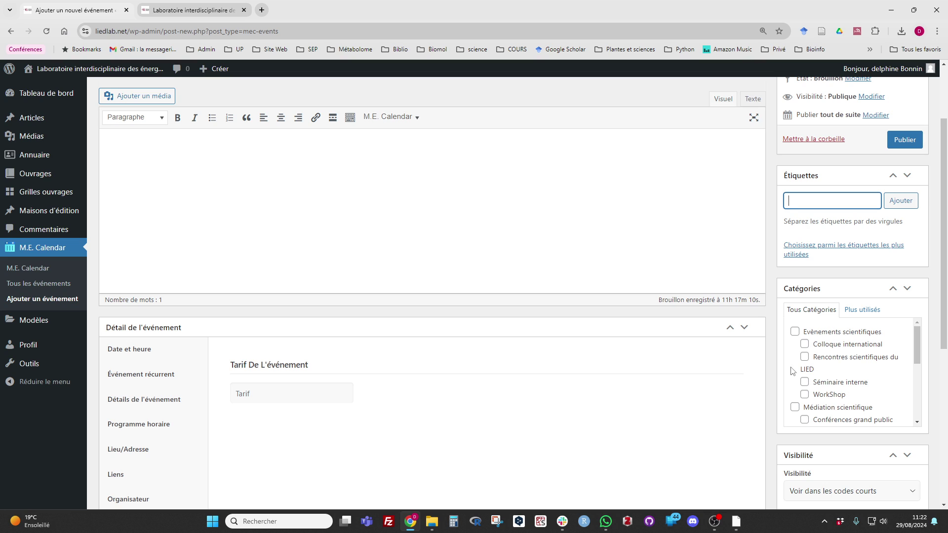
pyautogui.click(794, 332)
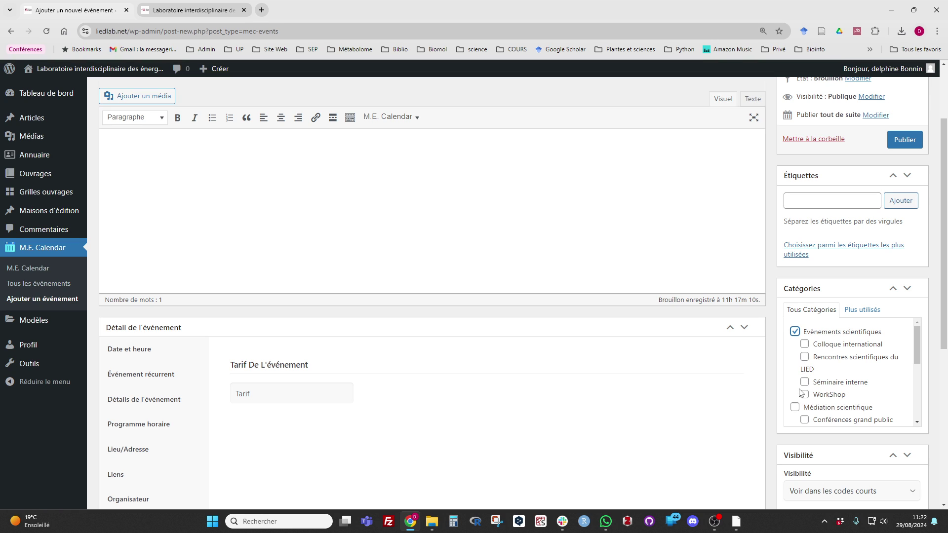
pyautogui.scroll(-5, 798, 383)
pyautogui.scroll(5, 797, 380)
pyautogui.click(794, 333)
pyautogui.scroll(-5, 787, 380)
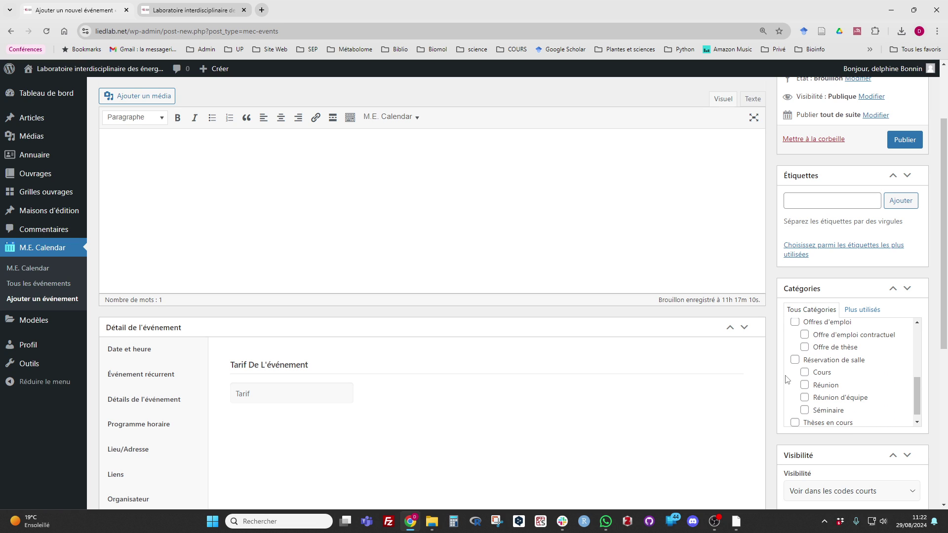
pyautogui.scroll(-1, 786, 380)
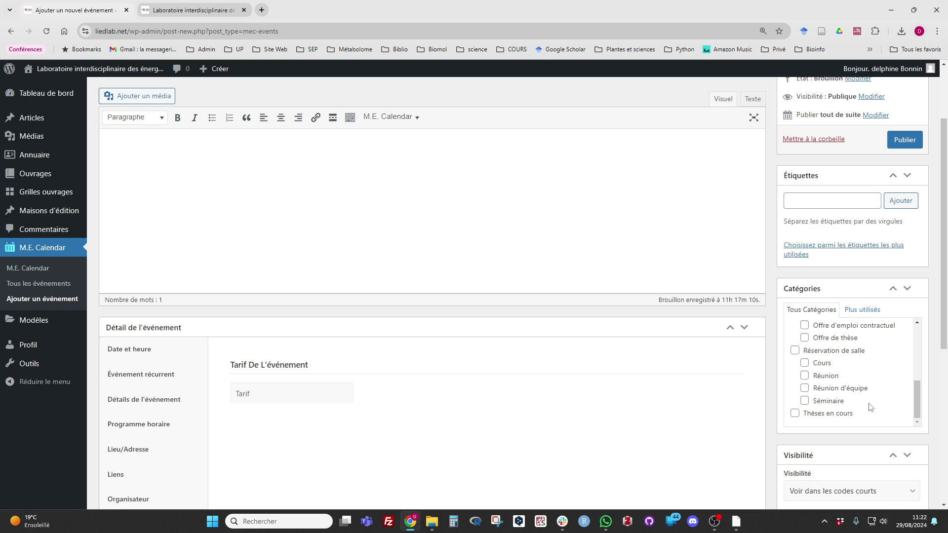
pyautogui.scroll(2, 868, 408)
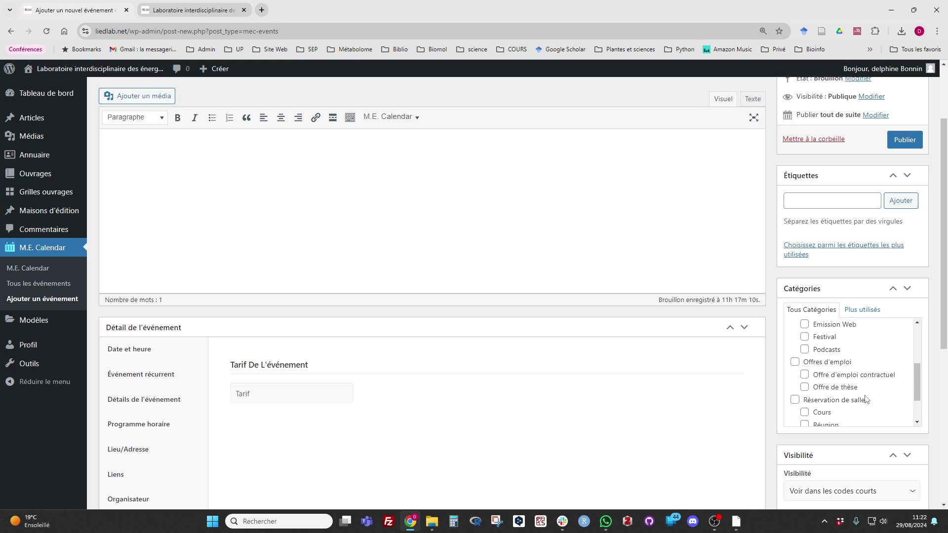
pyautogui.click(795, 363)
pyautogui.click(810, 376)
pyautogui.click(805, 376)
pyautogui.click(805, 388)
pyautogui.click(797, 364)
# Step: Assign the event to the Evènements scientifiques and Médiation scientifique categories
pyautogui.scroll(3, 798, 368)
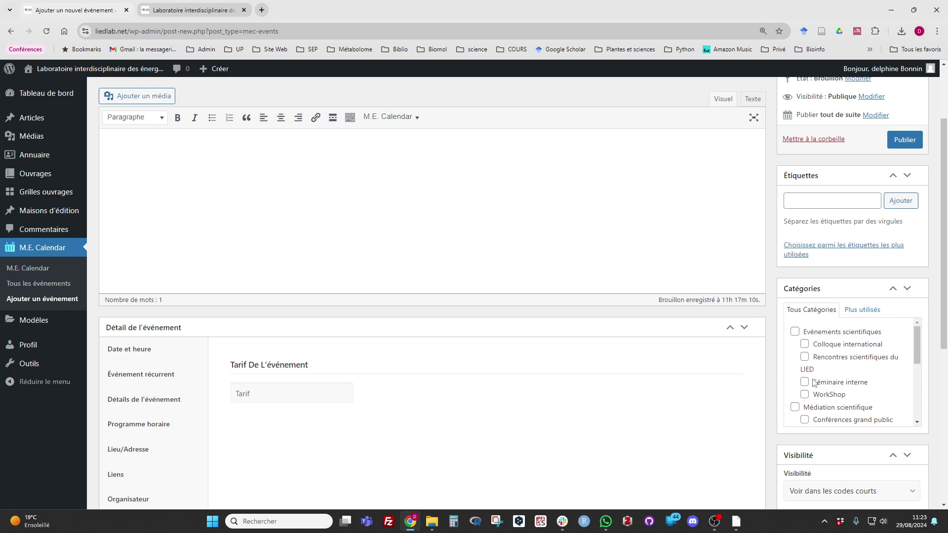
pyautogui.click(794, 333)
pyautogui.scroll(-1, 878, 389)
pyautogui.scroll(-1, 878, 389)
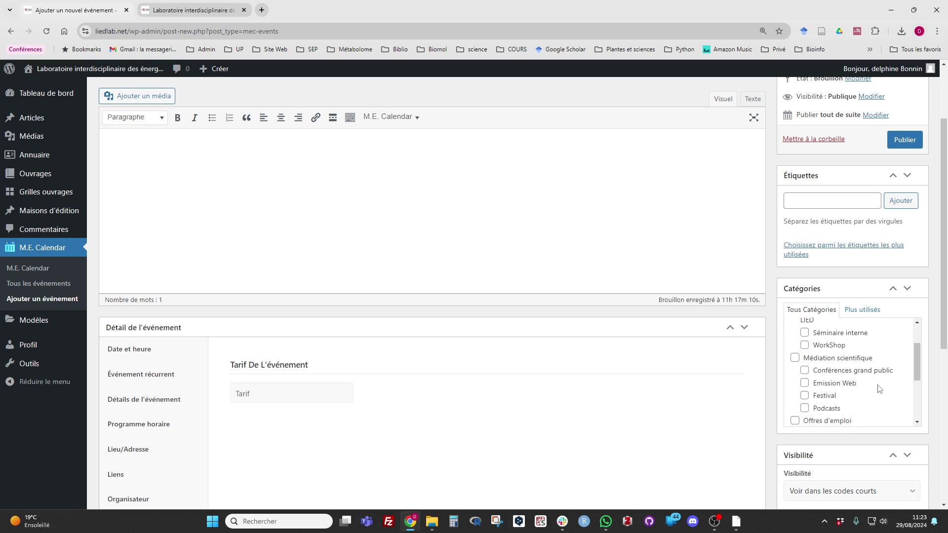
pyautogui.scroll(3, 878, 389)
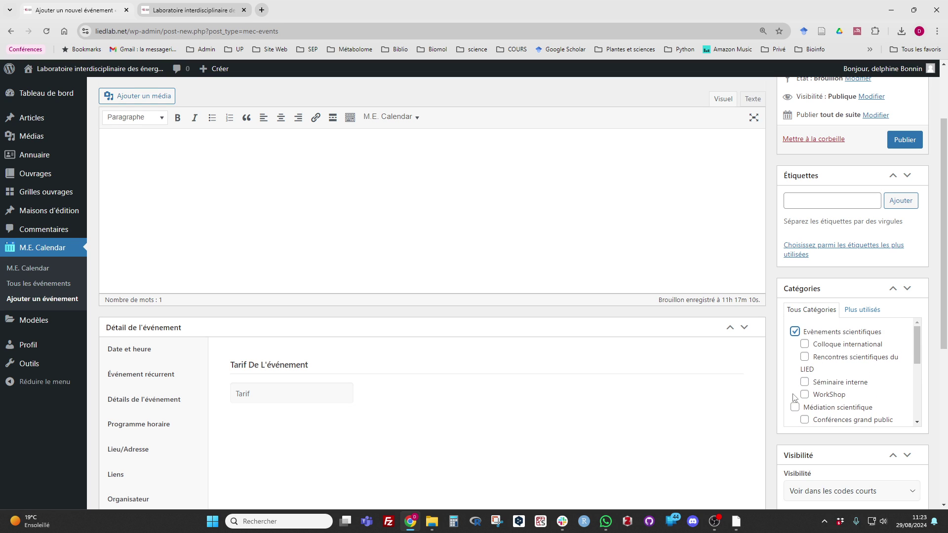
pyautogui.click(805, 408)
pyautogui.scroll(-2, 842, 377)
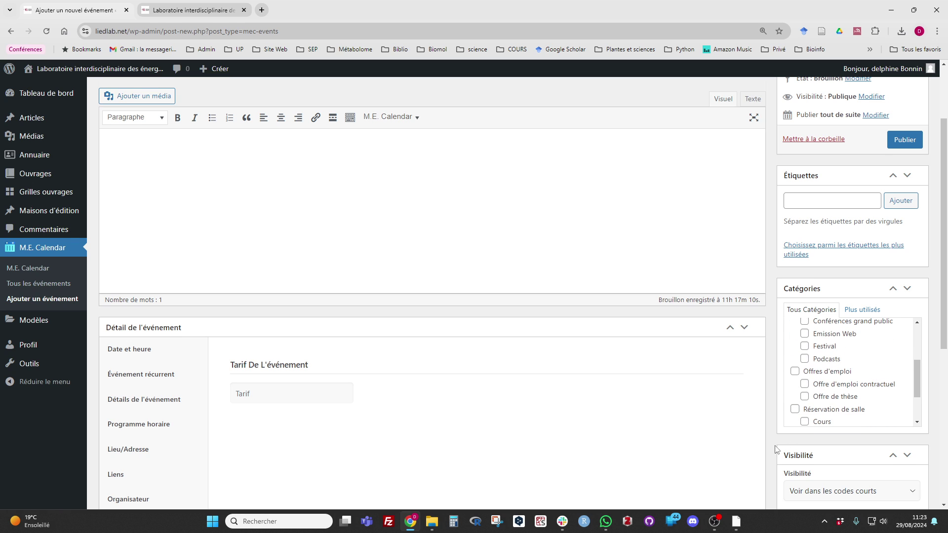
# Step: Upload the poster Fete-de-la-science-LIED-UPC.png to the media library for the event's featured image
pyautogui.scroll(-1, 776, 449)
pyautogui.scroll(-2, 776, 449)
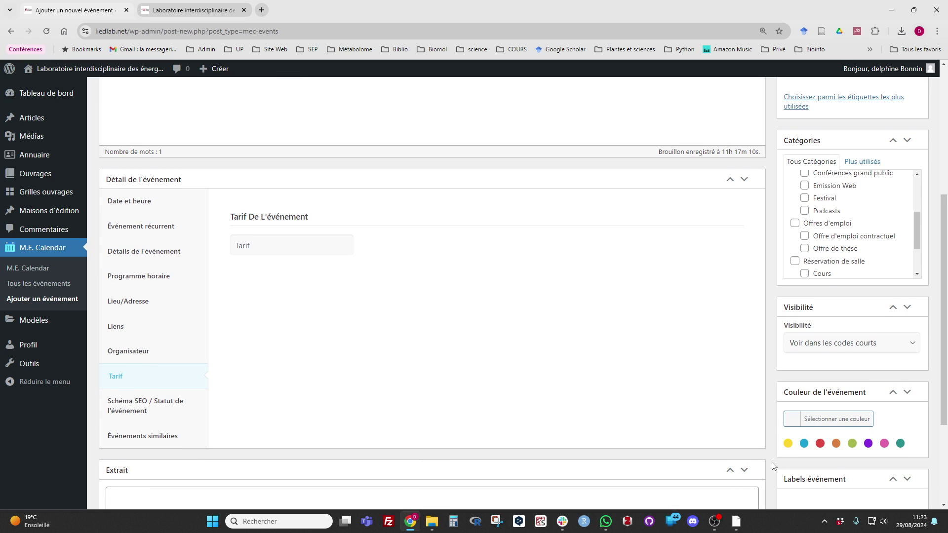
pyautogui.scroll(-3, 772, 461)
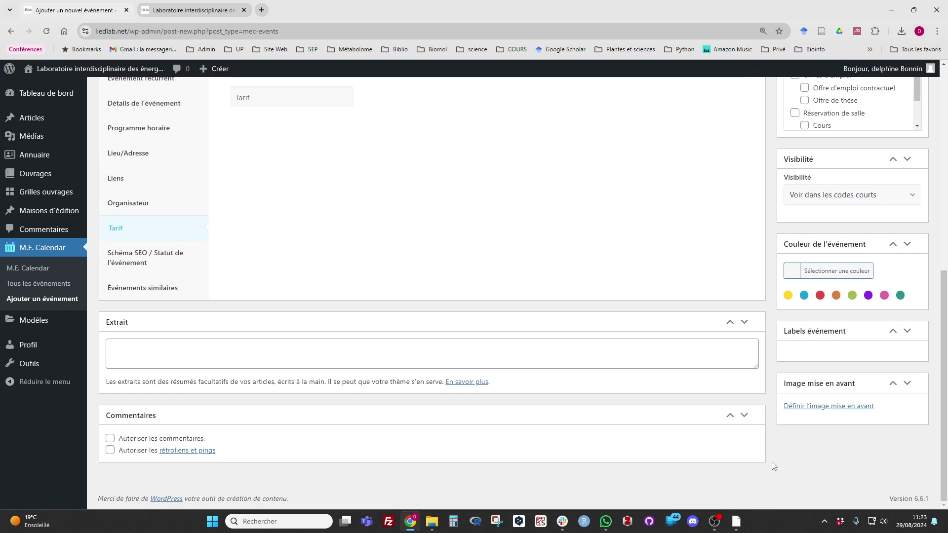
pyautogui.click(808, 408)
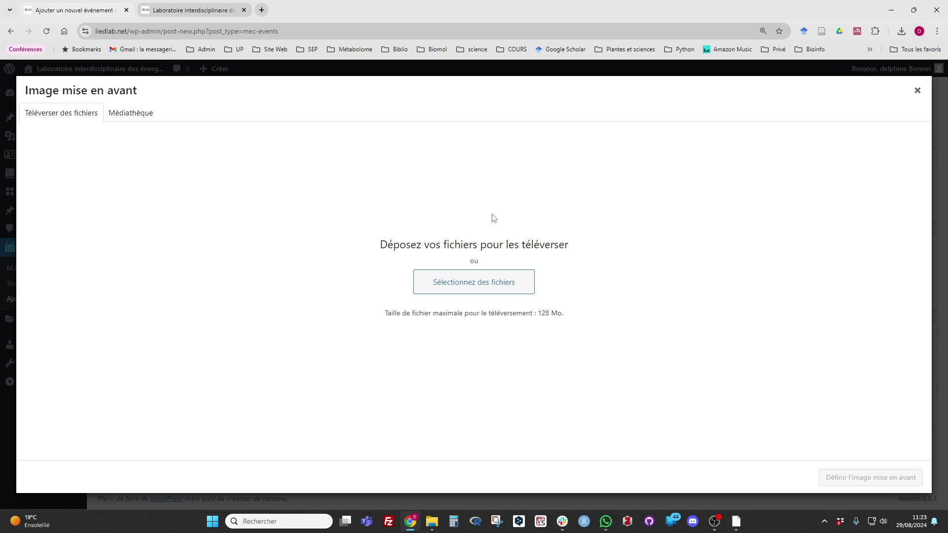
pyautogui.click(138, 113)
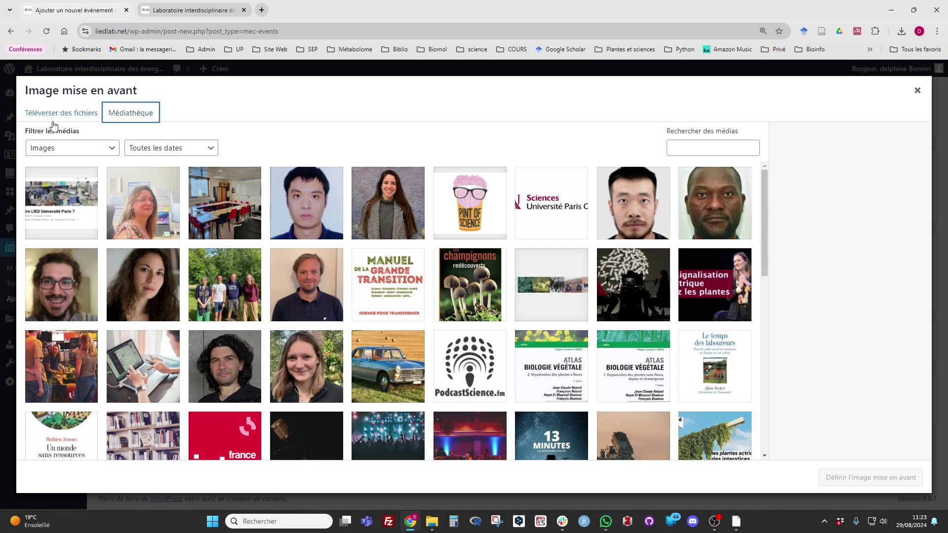
pyautogui.click(52, 117)
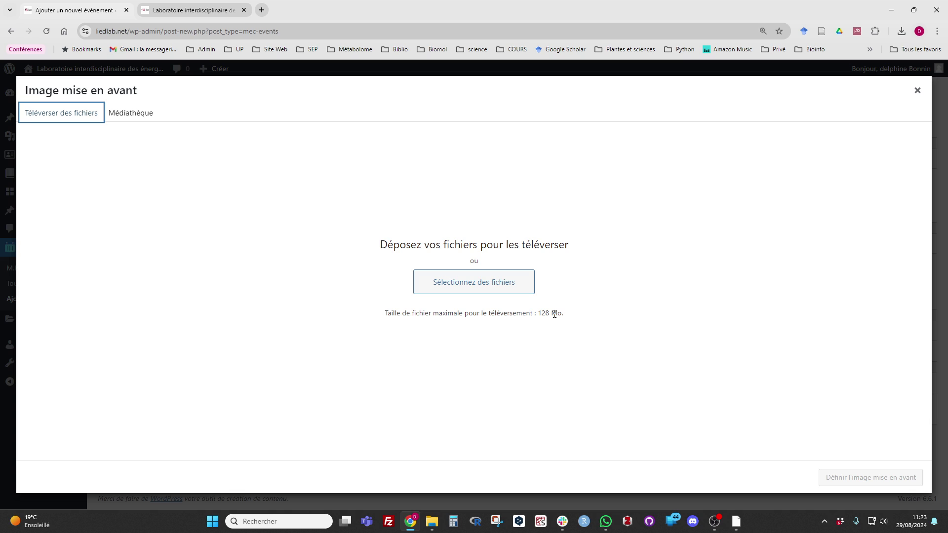
pyautogui.hotkey('alt', 'Tab')
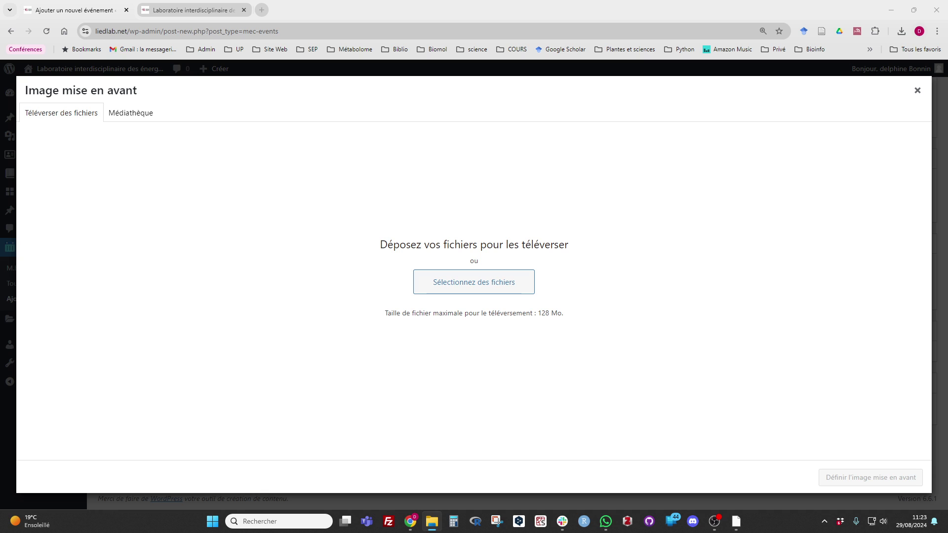
pyautogui.moveTo(737, 276); pyautogui.dragTo(503, 336)
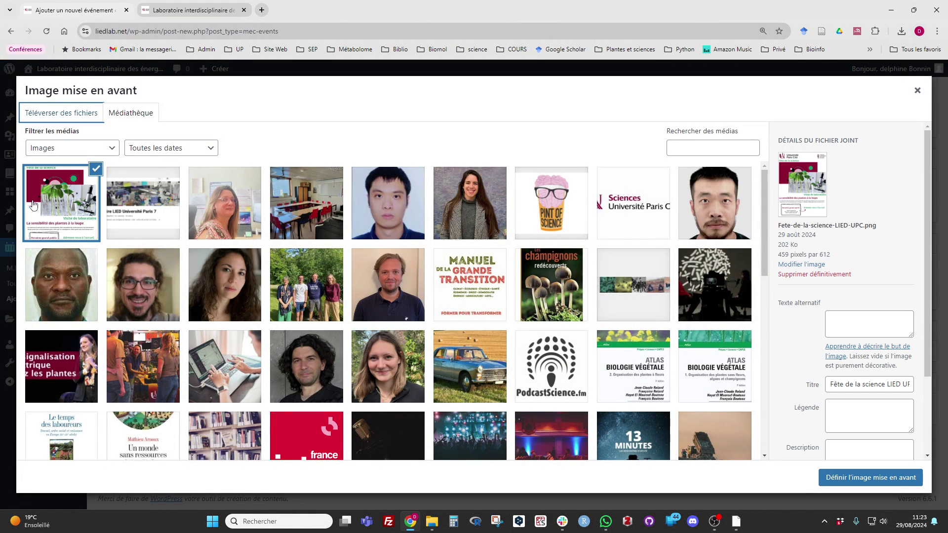
# Step: Check the uploaded poster's title and file details, and set it as the event's featured image
pyautogui.click(850, 386)
pyautogui.moveTo(833, 385); pyautogui.dragTo(912, 384)
pyautogui.click(798, 375)
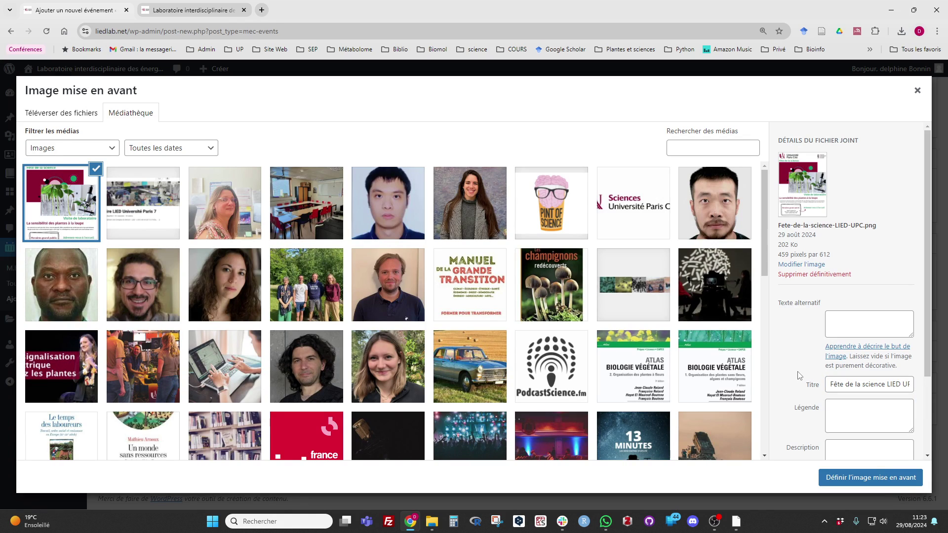
pyautogui.click(838, 385)
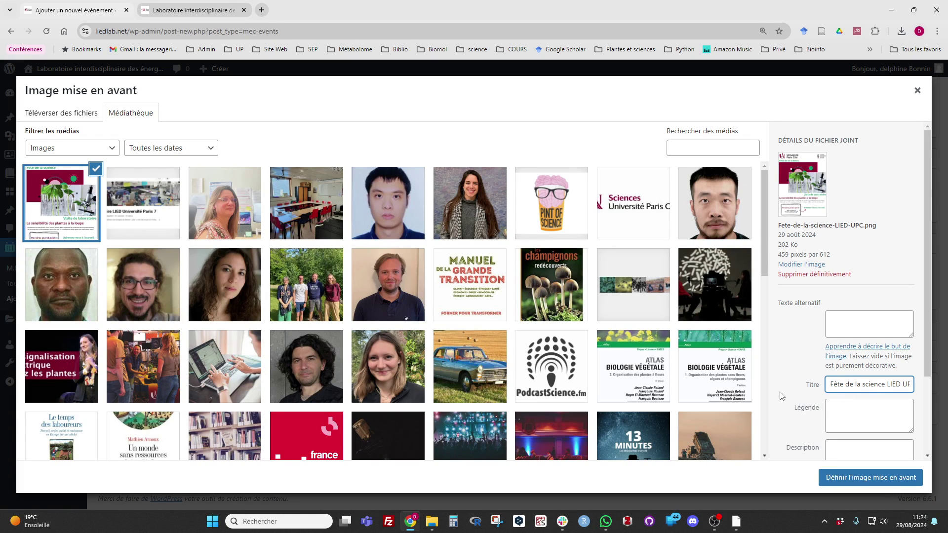
pyautogui.scroll(-3, 782, 396)
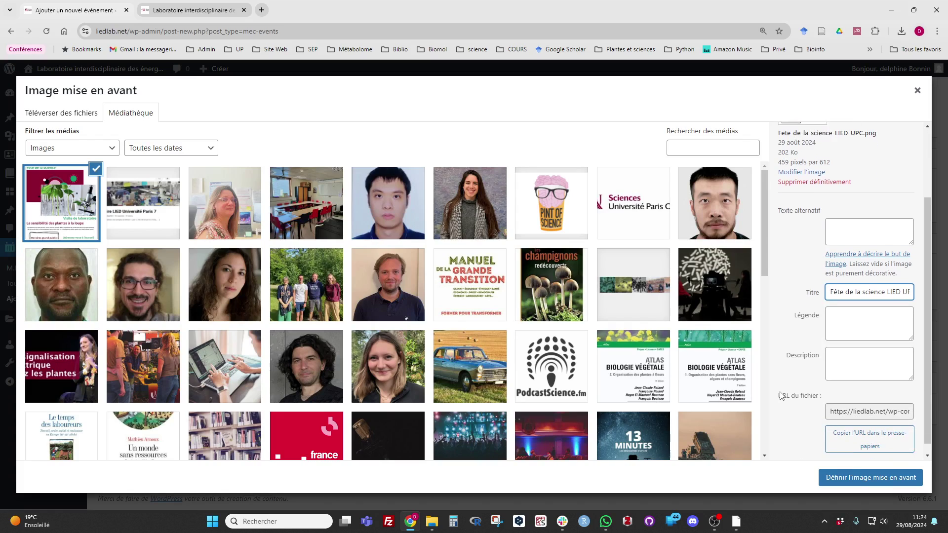
pyautogui.click(856, 481)
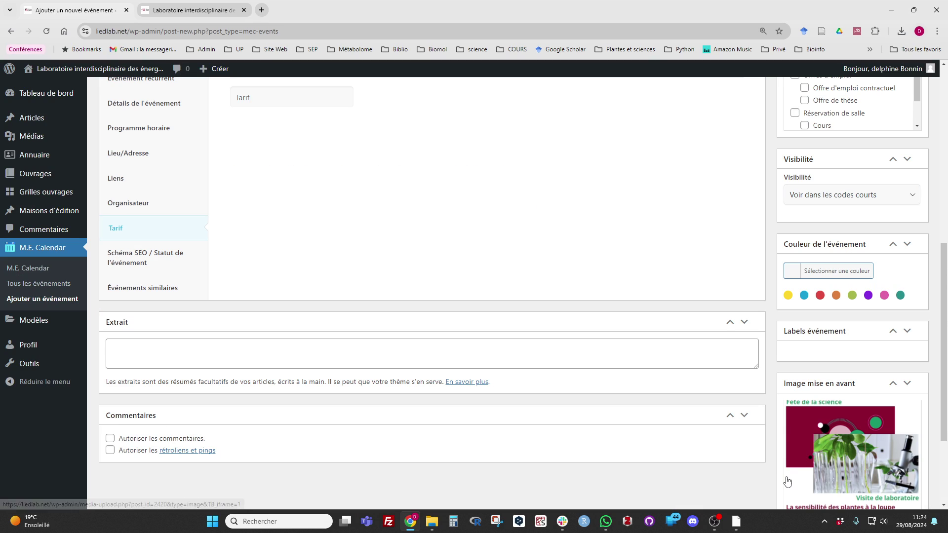
# Step: Publish the Fête de la science event
pyautogui.scroll(-3, 790, 482)
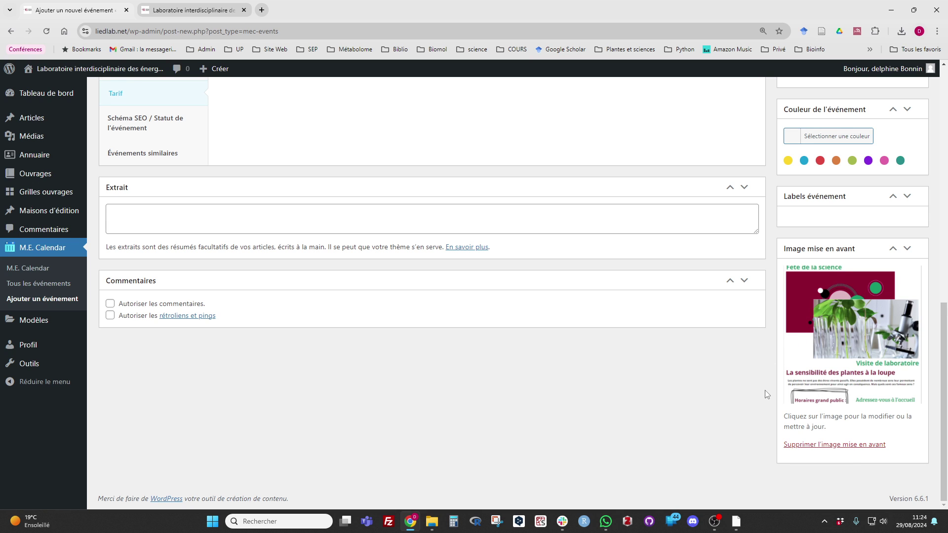
pyautogui.scroll(11, 767, 395)
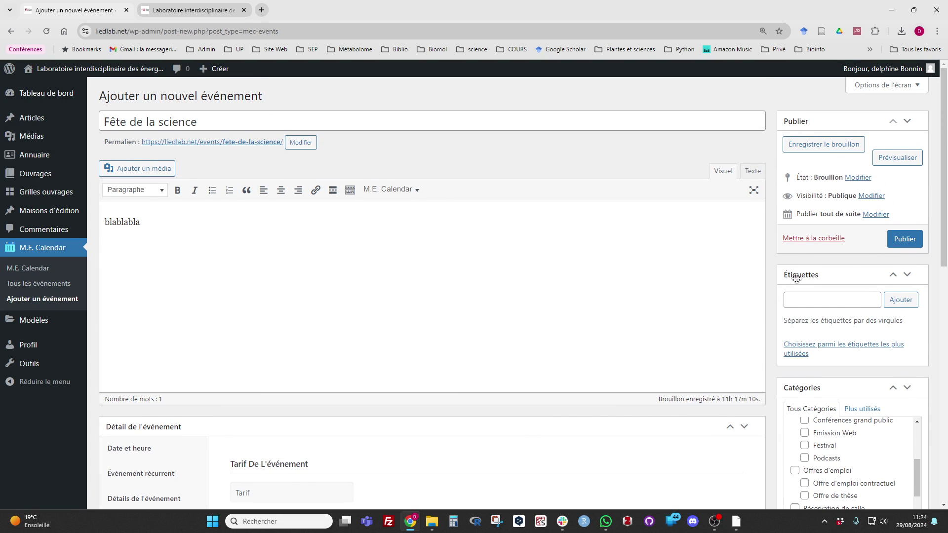
pyautogui.click(902, 249)
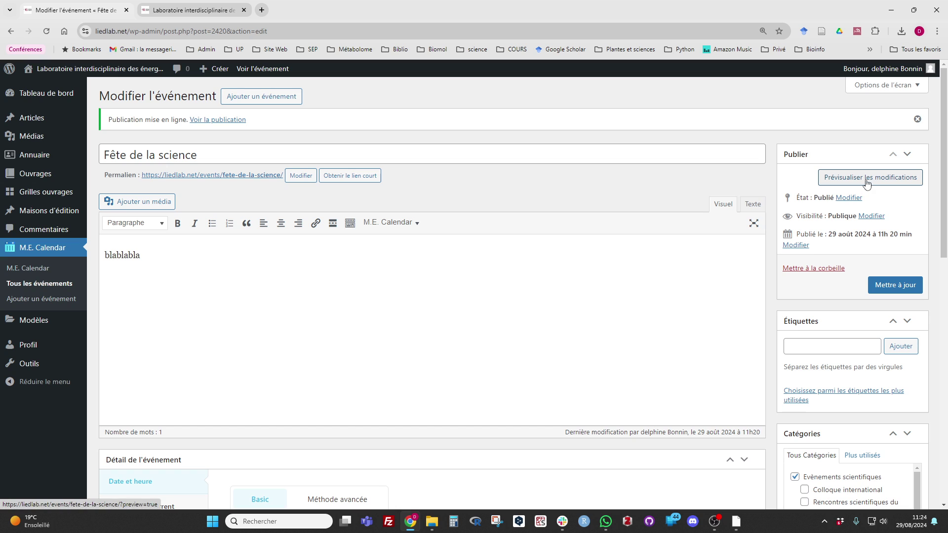
# Step: Preview the published event page and examine its poster, title, description, calendar export options and countdown
pyautogui.click(868, 185)
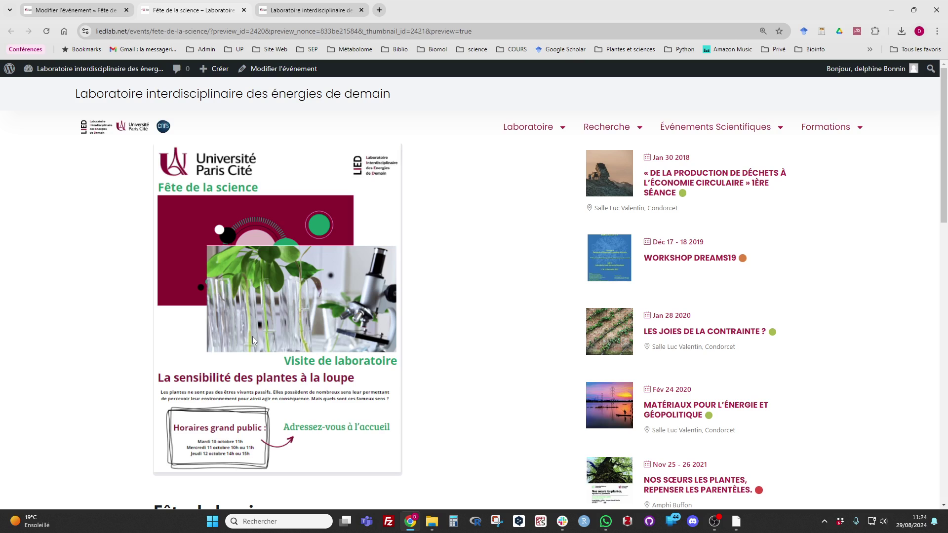
pyautogui.scroll(-5, 253, 341)
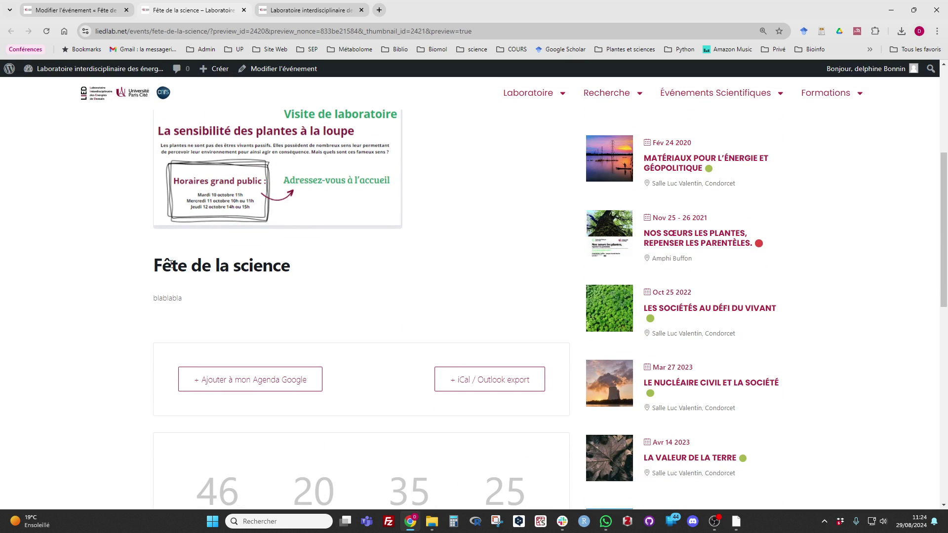
pyautogui.tripleClick(170, 263)
pyautogui.moveTo(153, 298); pyautogui.dragTo(184, 300)
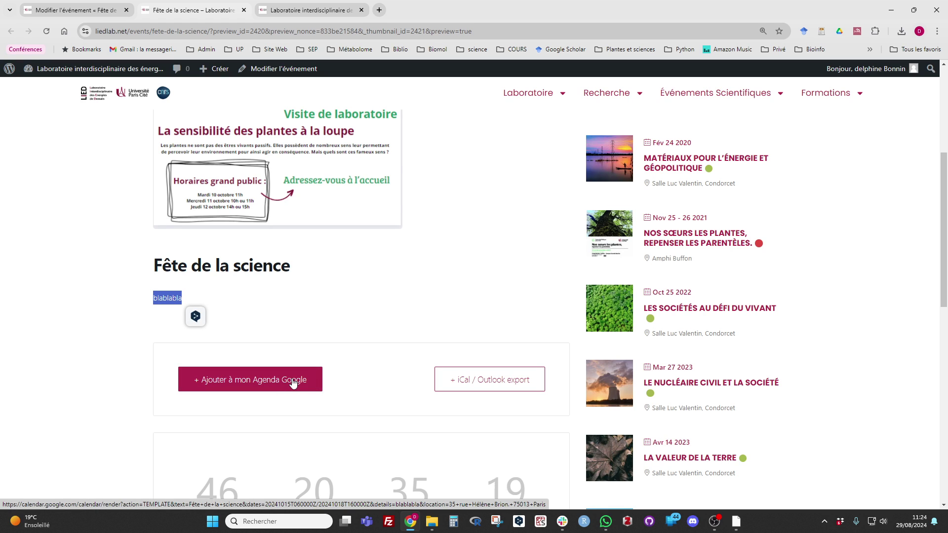
pyautogui.scroll(-4, 374, 378)
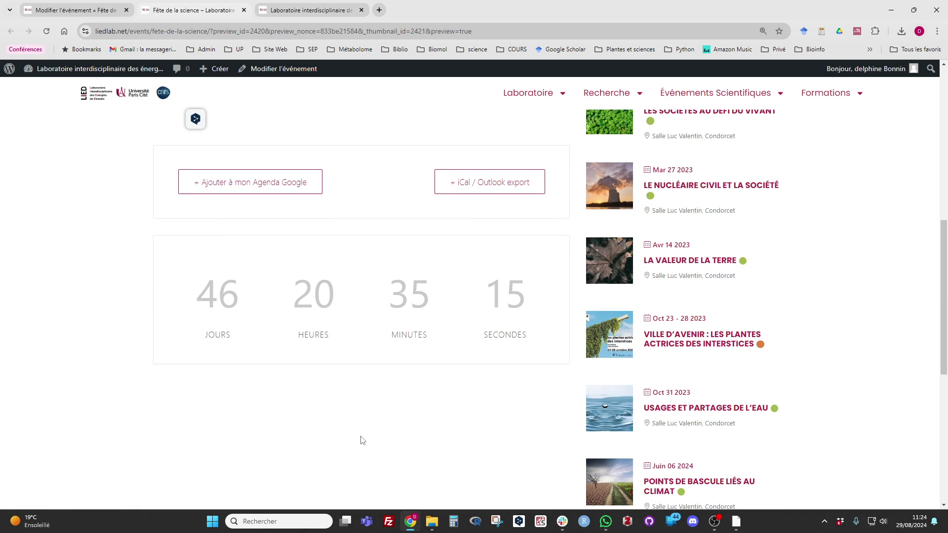
pyautogui.scroll(7, 358, 449)
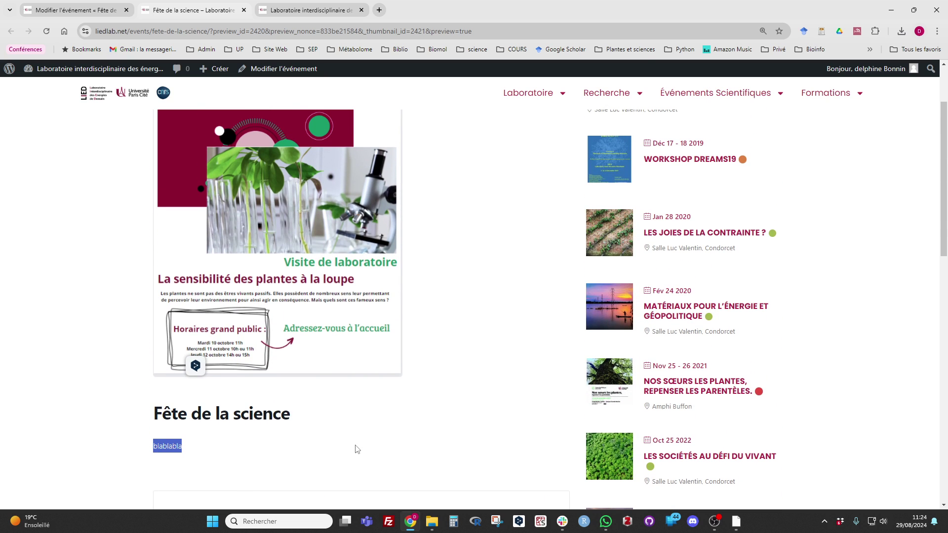
pyautogui.scroll(2, 357, 447)
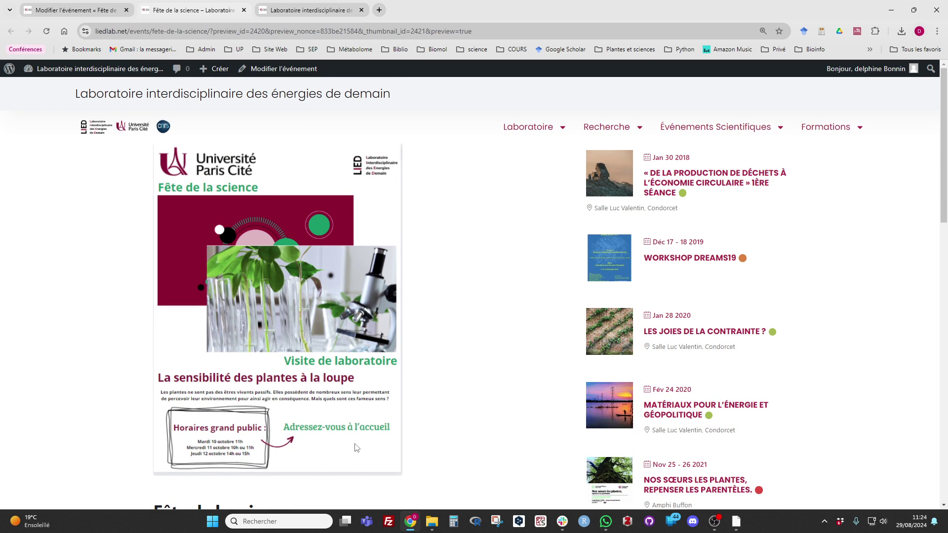
pyautogui.scroll(-9, 357, 448)
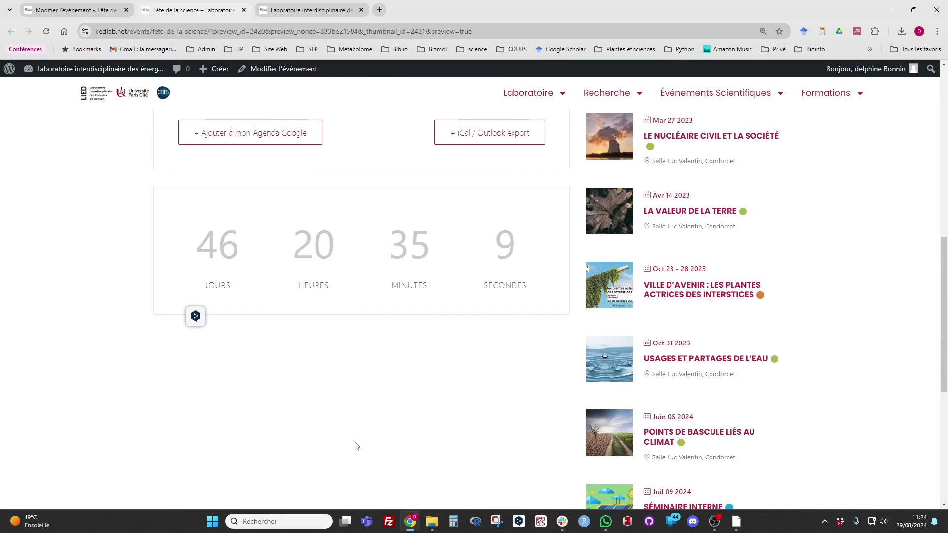
pyautogui.scroll(9, 357, 445)
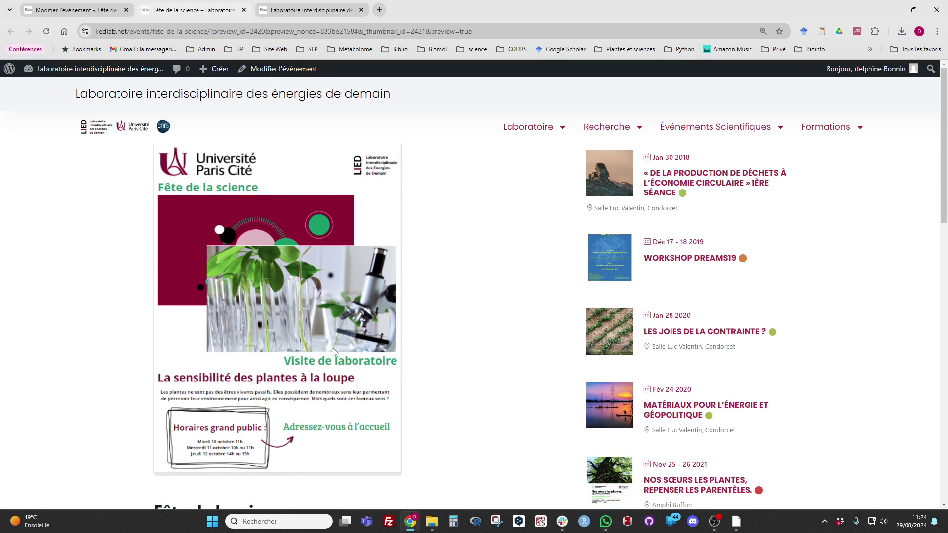
# Step: Open the site's Événements Scientifiques page from the event preview
pyautogui.moveTo(715, 127)
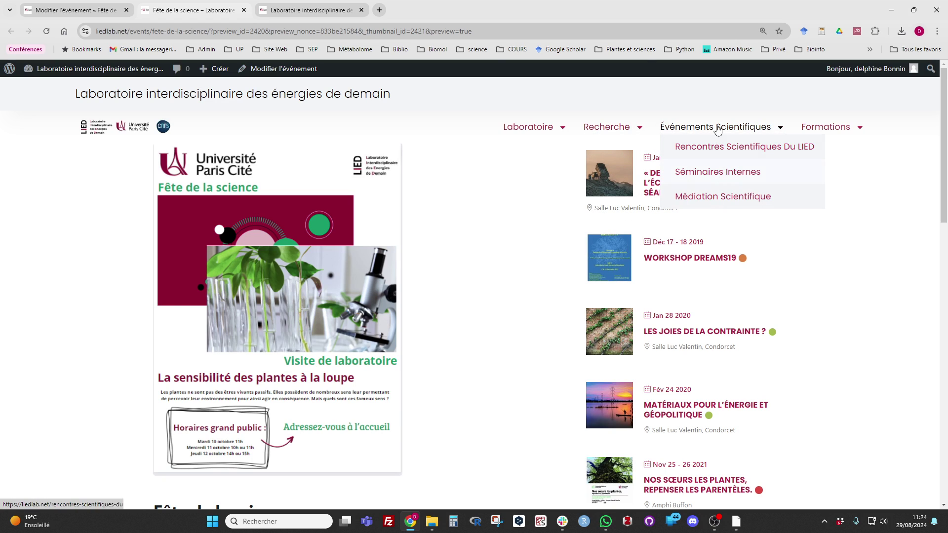
pyautogui.click(718, 130)
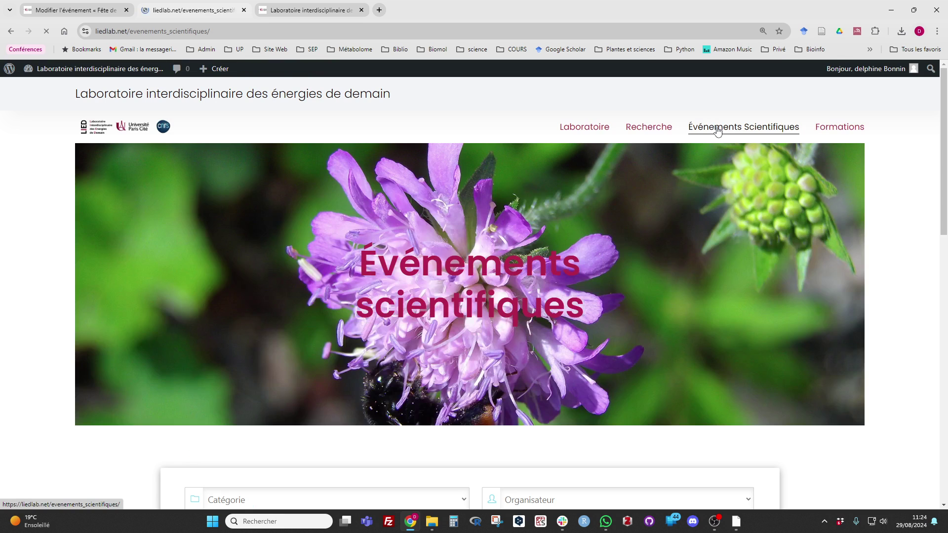
pyautogui.moveTo(820, 130)
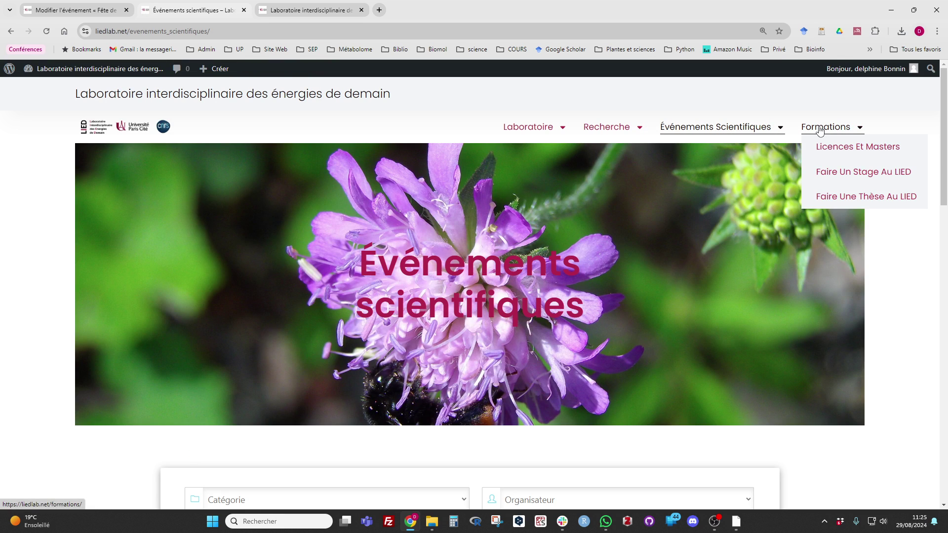